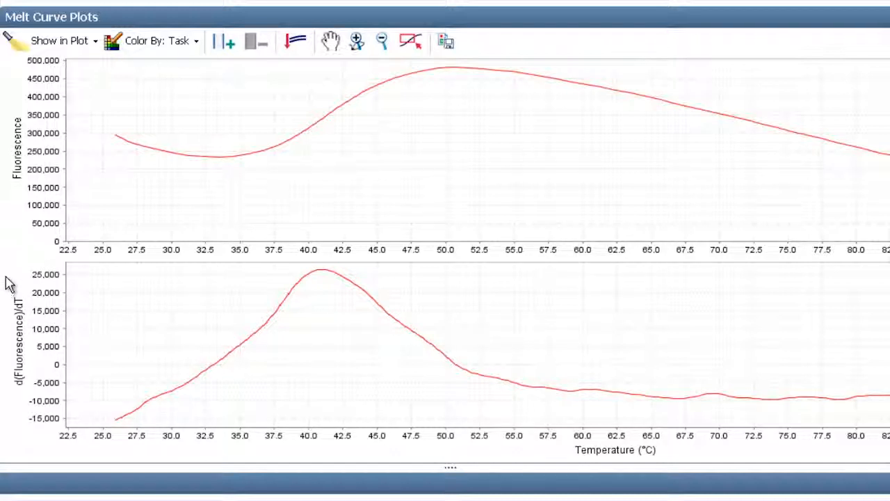
- Show the Derivative Tm marker in the melt curve plots
click(91, 42)
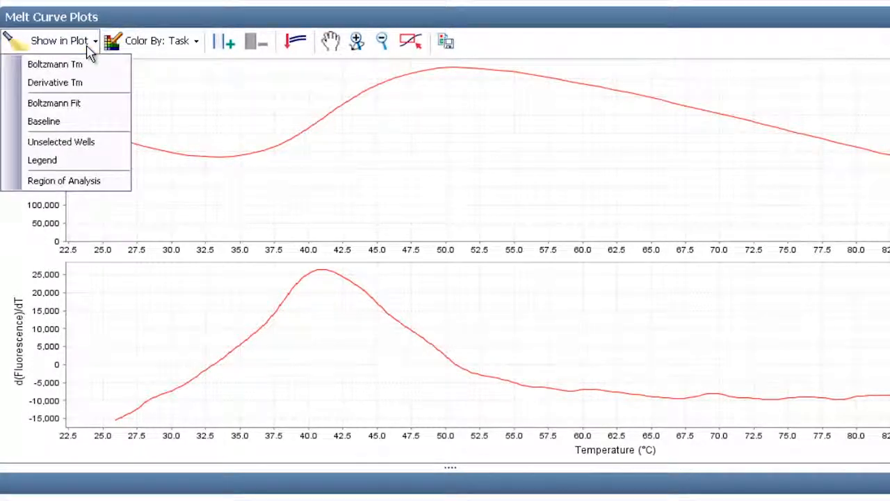
click(90, 83)
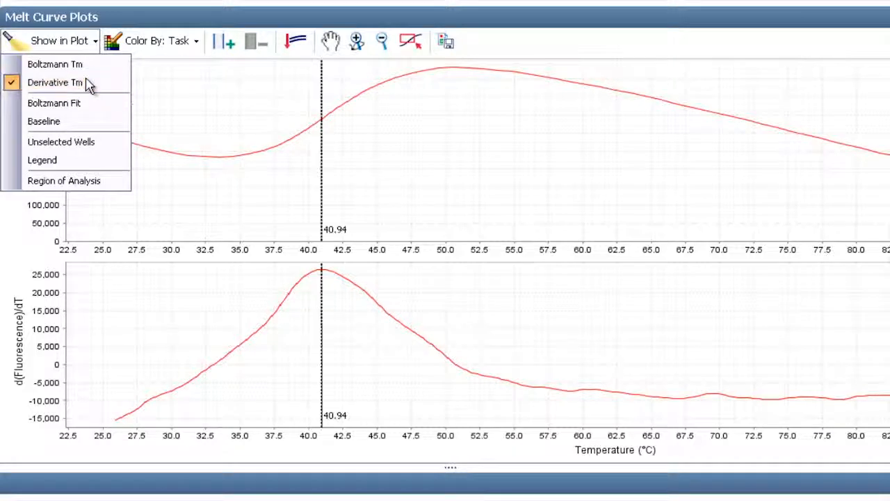
click(176, 129)
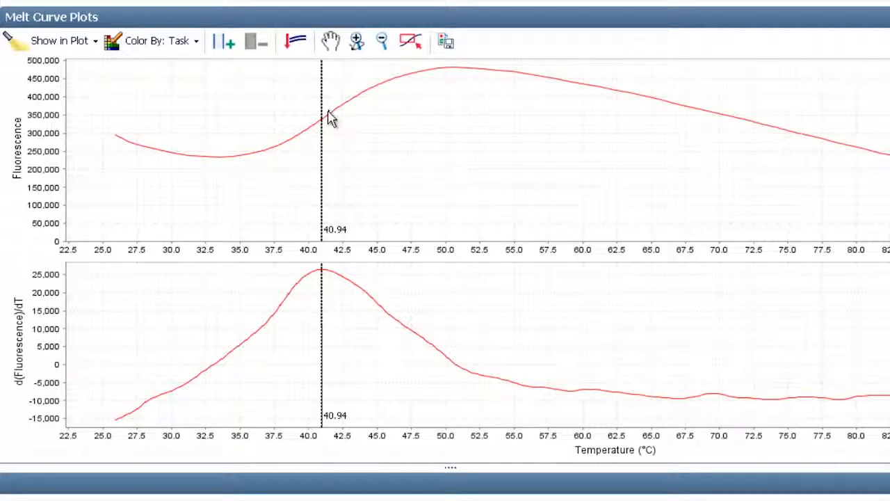
- Examine the melt curves of wells in the table individually, plot the first eight together, and return to the first well alone
click(231, 418)
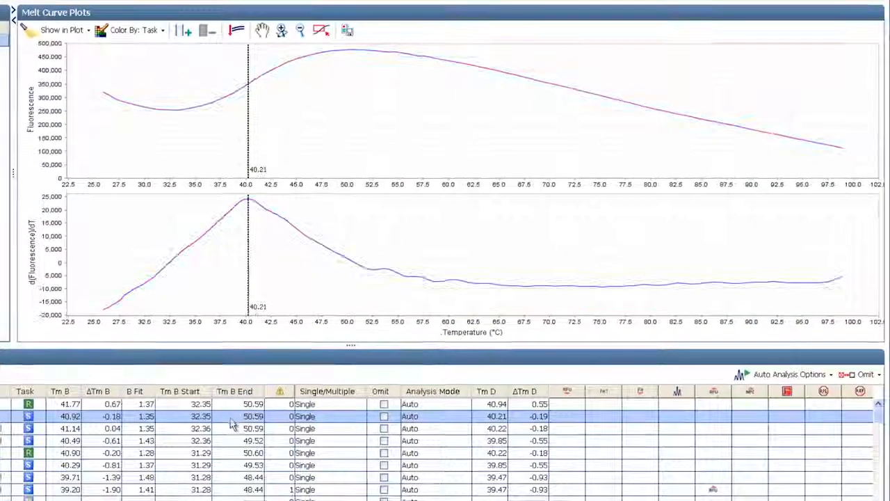
click(233, 430)
click(233, 445)
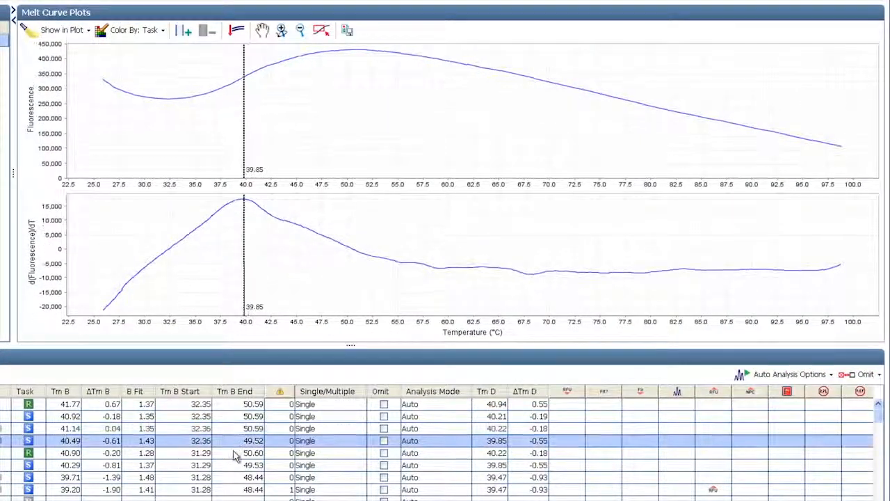
click(234, 456)
click(234, 467)
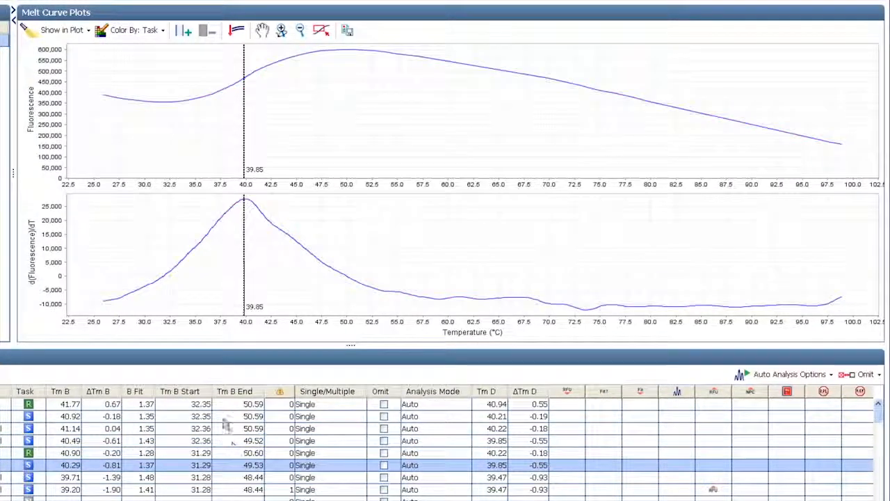
drag(228, 407, 224, 491)
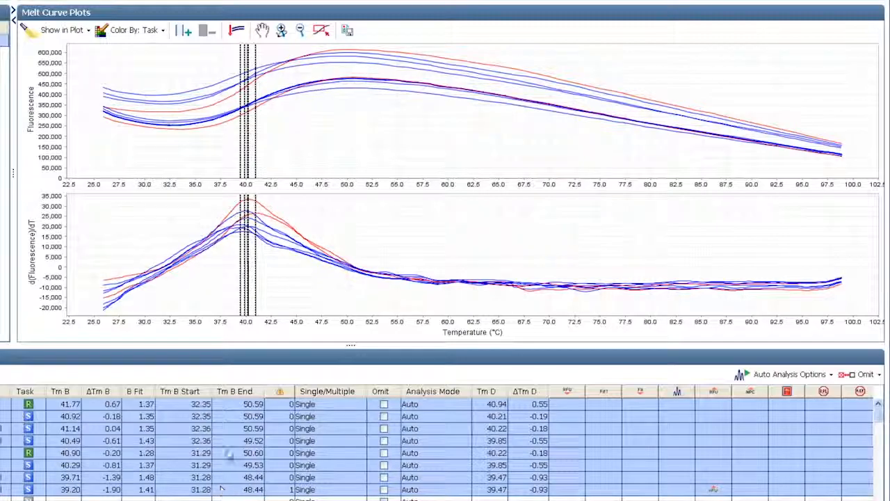
click(226, 404)
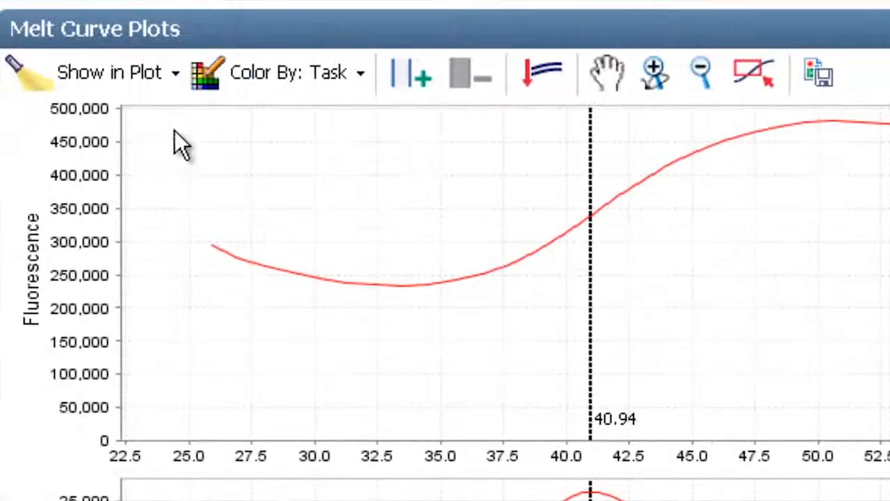
- Show Boltzmann Tm in the melt curve plots in place of Derivative Tm
click(176, 77)
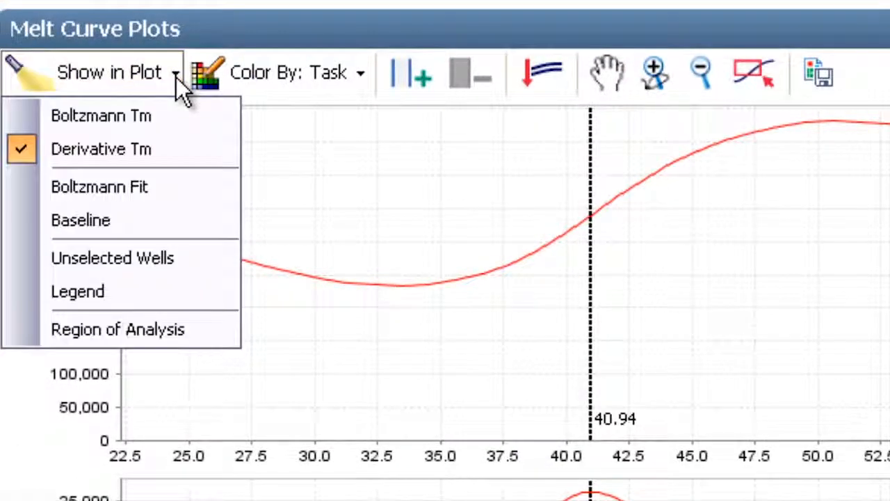
click(137, 113)
click(127, 150)
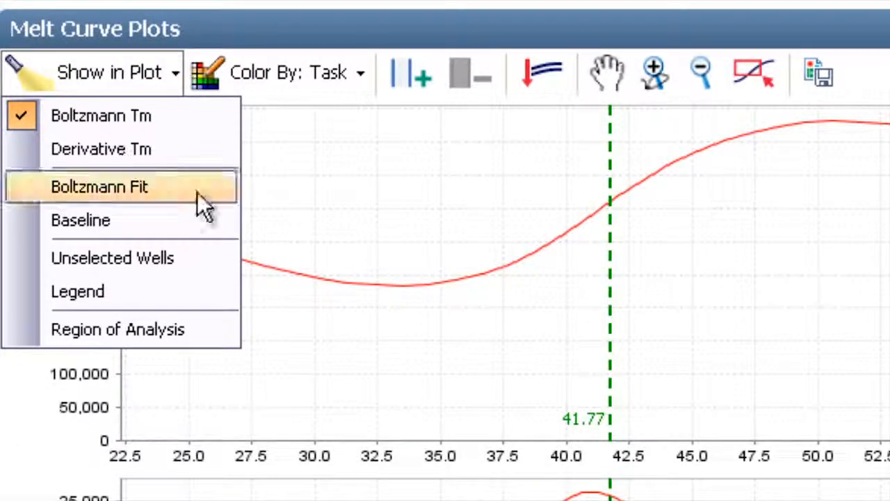
click(320, 254)
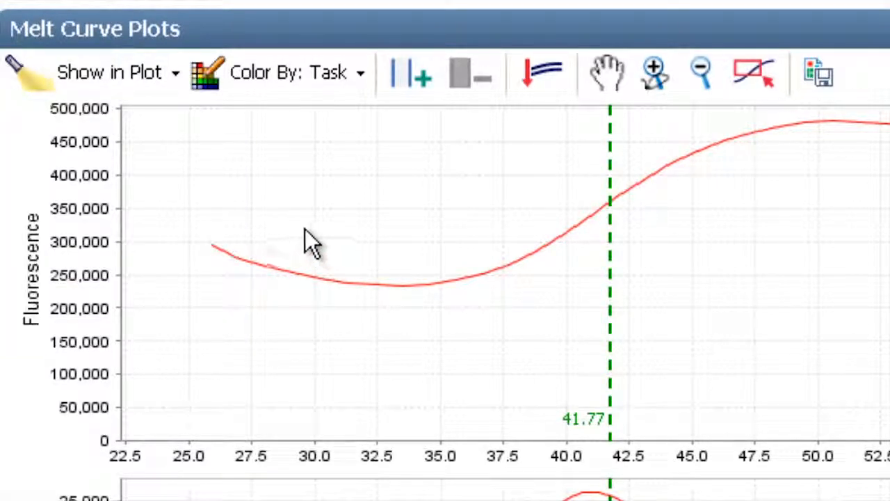
- Display the Region of Analysis and the Boltzmann Fit in the melt curve plots
click(171, 81)
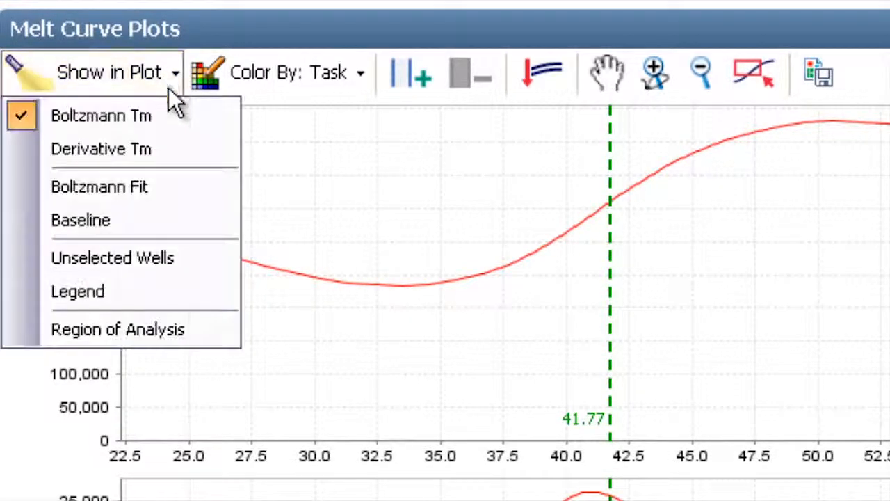
click(181, 331)
click(271, 407)
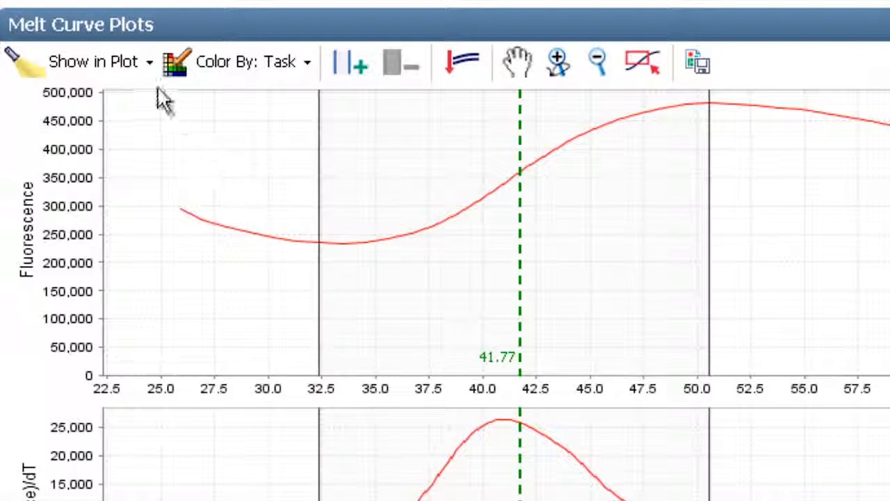
click(144, 69)
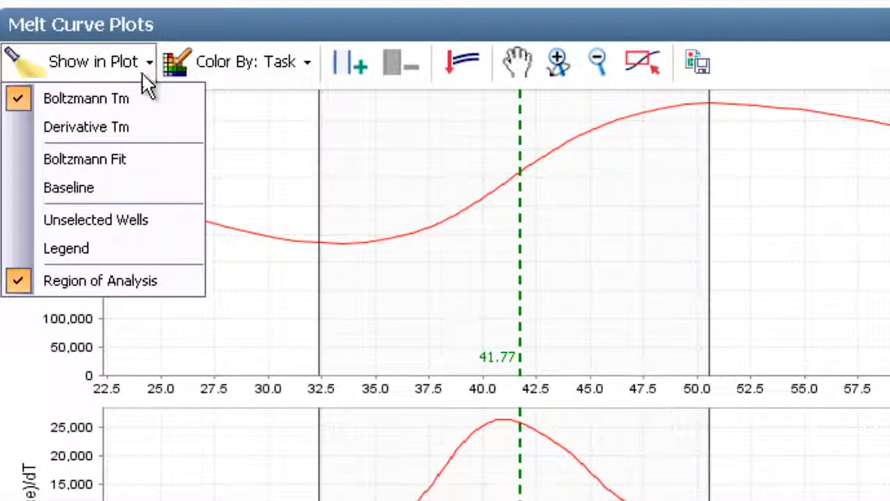
click(147, 160)
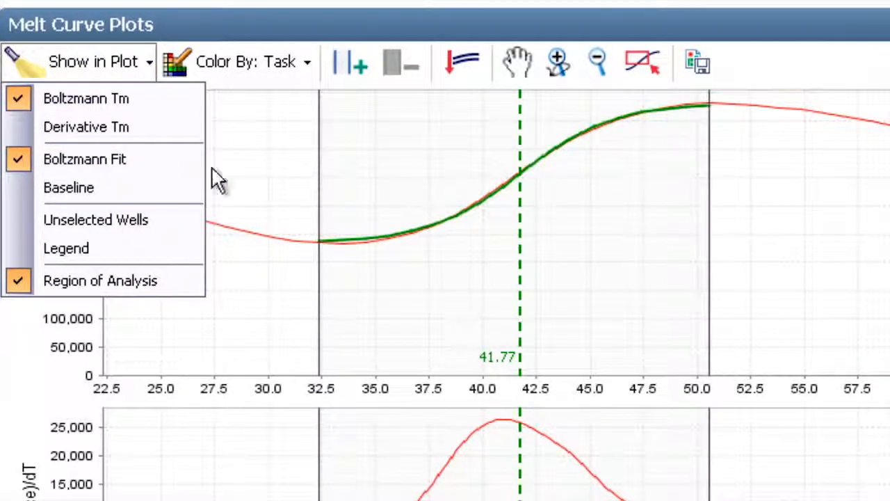
click(285, 191)
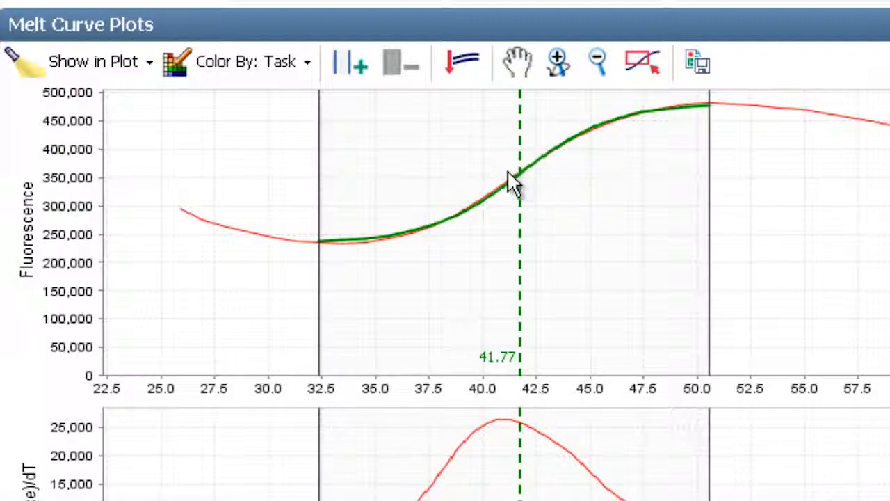
- Show Derivative Tm again alongside Boltzmann Tm in the melt curve plots
click(144, 69)
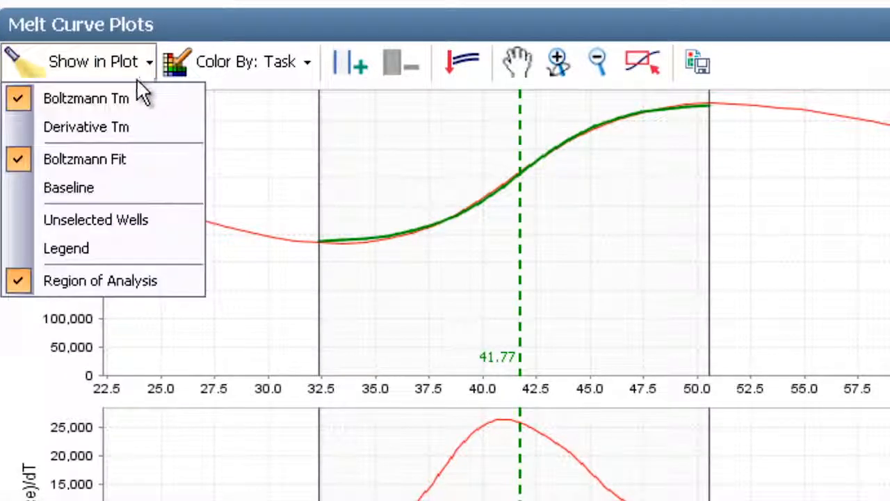
click(131, 125)
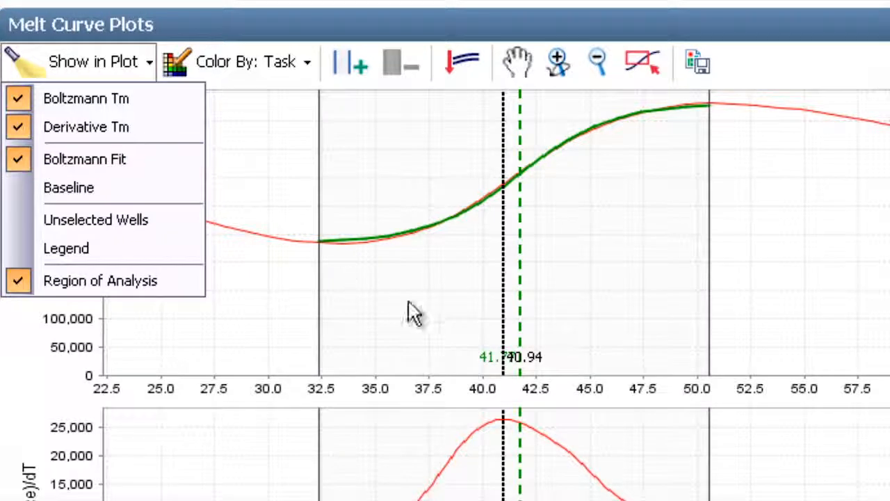
click(537, 336)
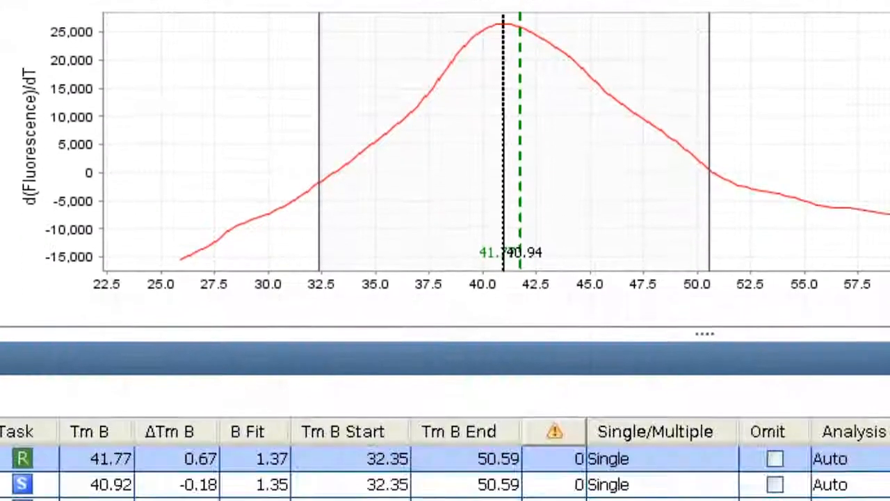
- For well A03, define a manual region of analysis from about 33 to 49.7 °C and run the analysis
click(435, 428)
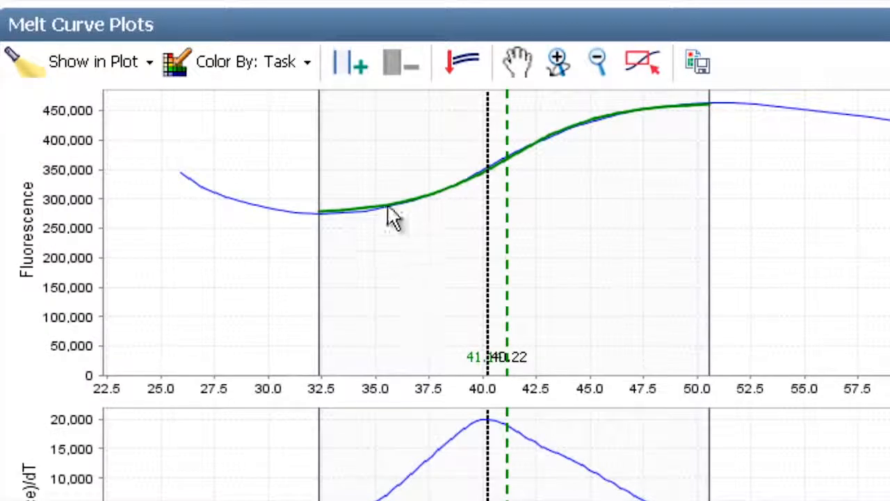
click(354, 66)
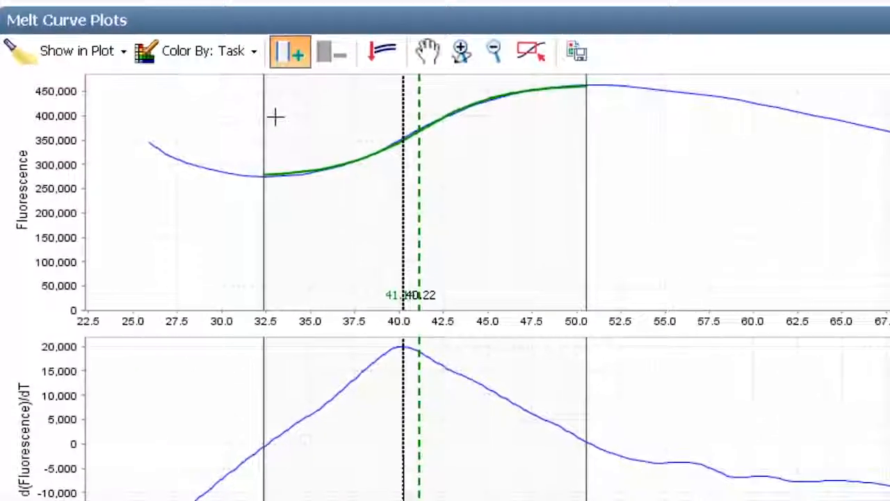
mouse_move(237, 105)
mouse_down()
mouse_move(485, 106)
mouse_move(489, 125)
mouse_up()
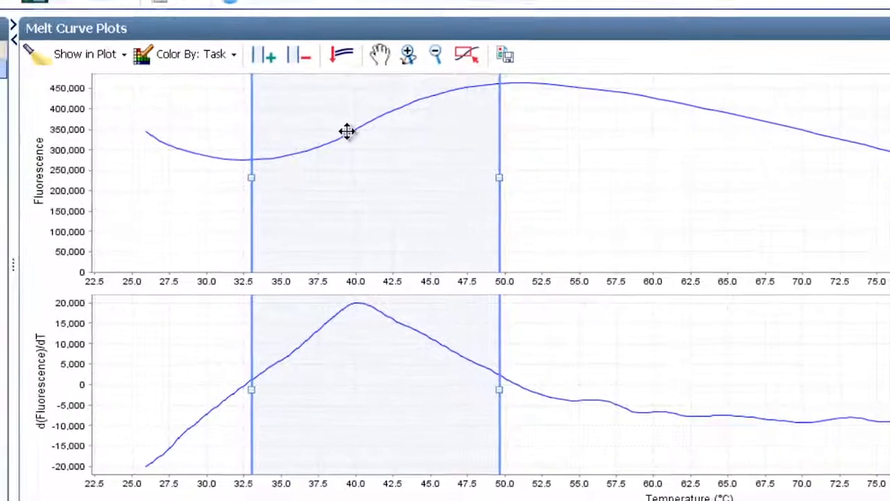
click(44, 21)
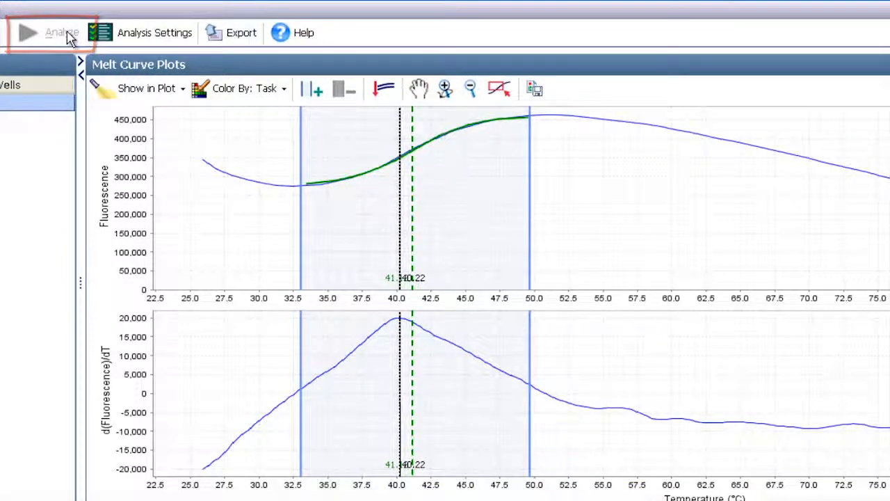
- Delete the manual region of analysis from well A03 and reanalyze the data
click(300, 136)
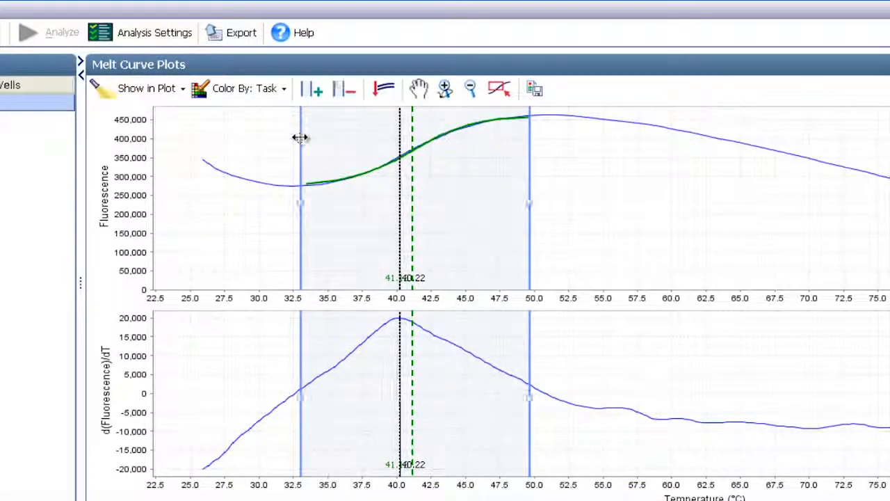
click(352, 101)
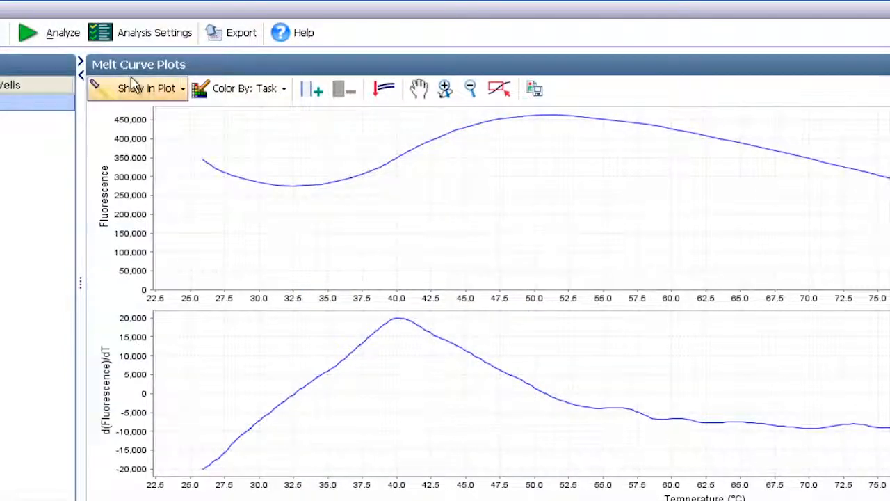
click(75, 36)
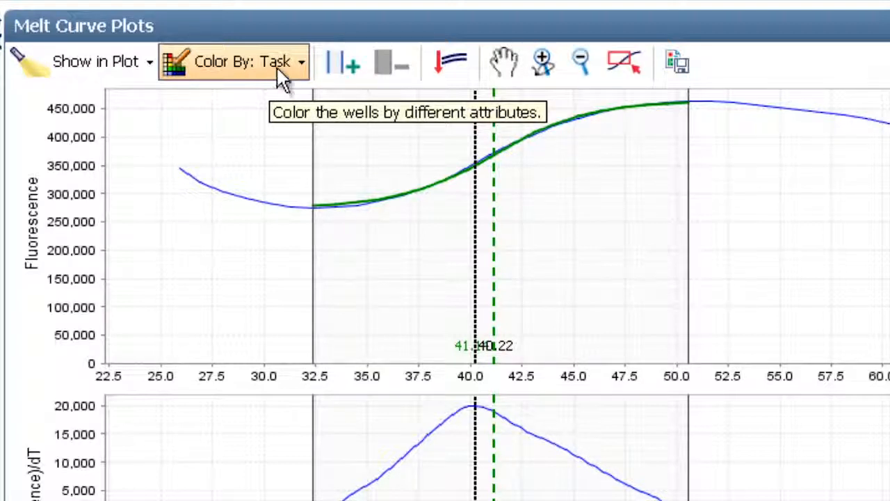
click(295, 66)
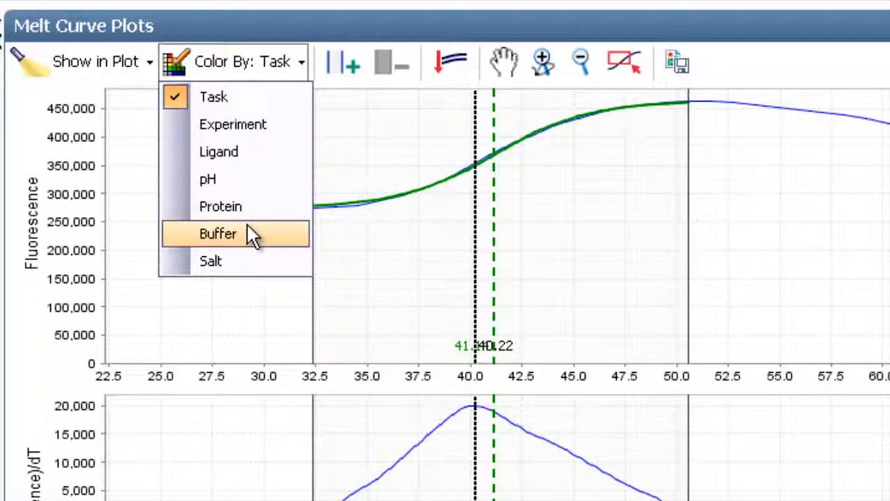
click(145, 180)
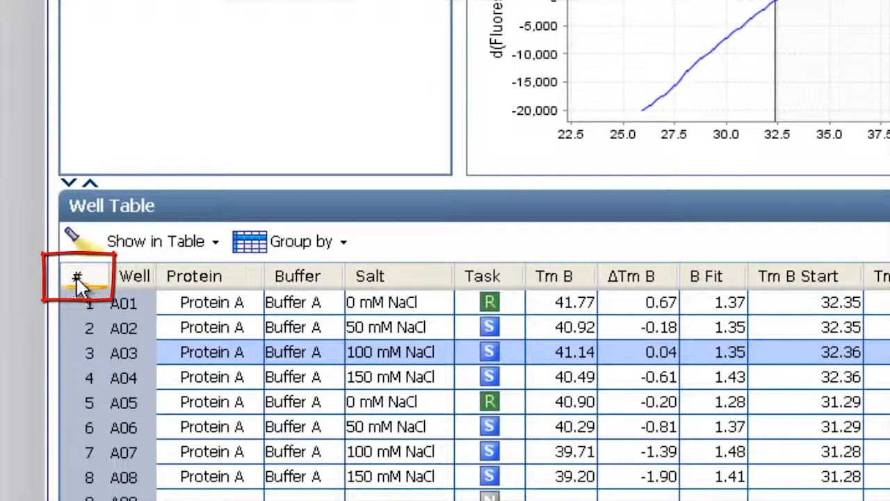
- Plot all wells and hide Boltzmann Tm, Derivative Tm, Boltzmann Fit and Region of Analysis
click(76, 275)
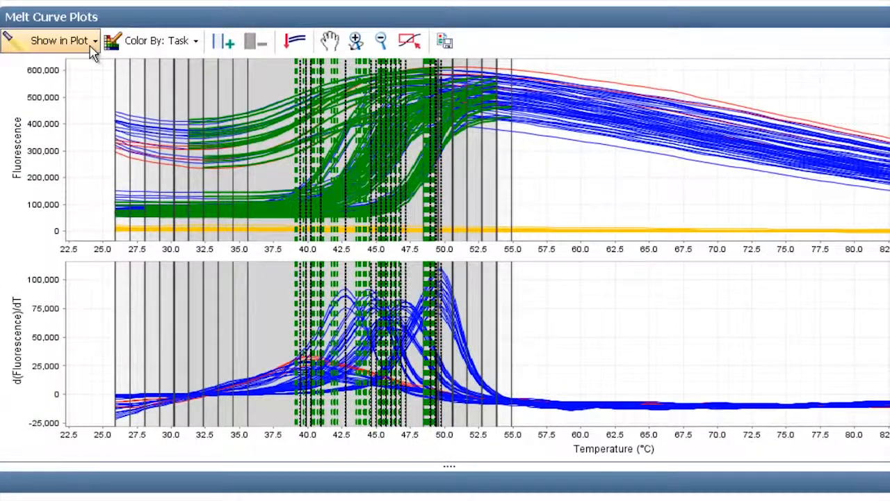
click(94, 42)
click(80, 64)
click(80, 82)
click(80, 102)
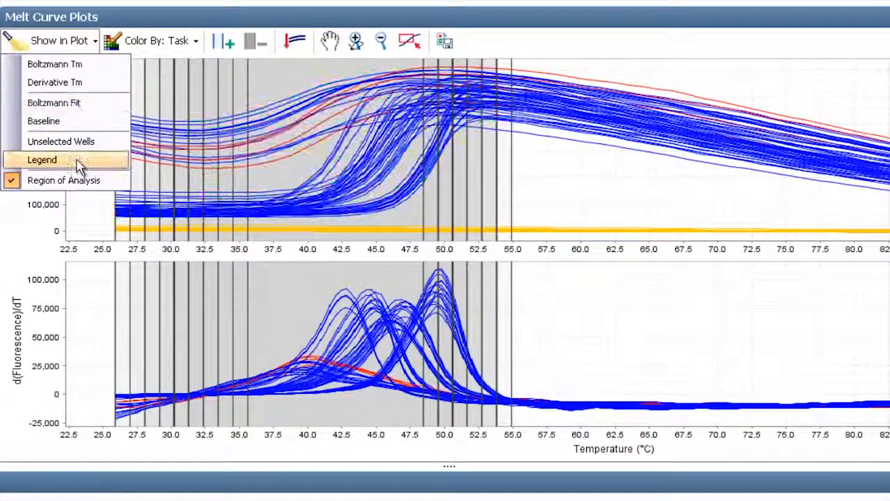
click(77, 182)
click(84, 207)
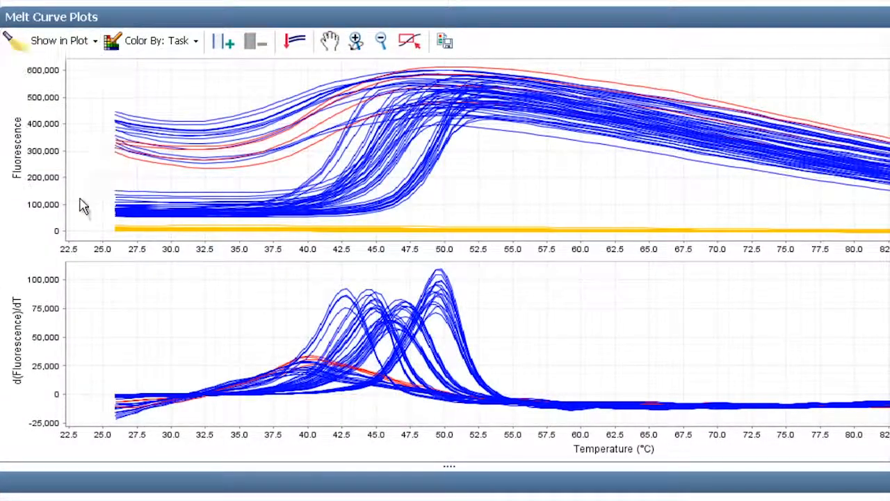
- Color the melt curves by Salt to compare conditions, and switch the coloring to Buffer
click(193, 41)
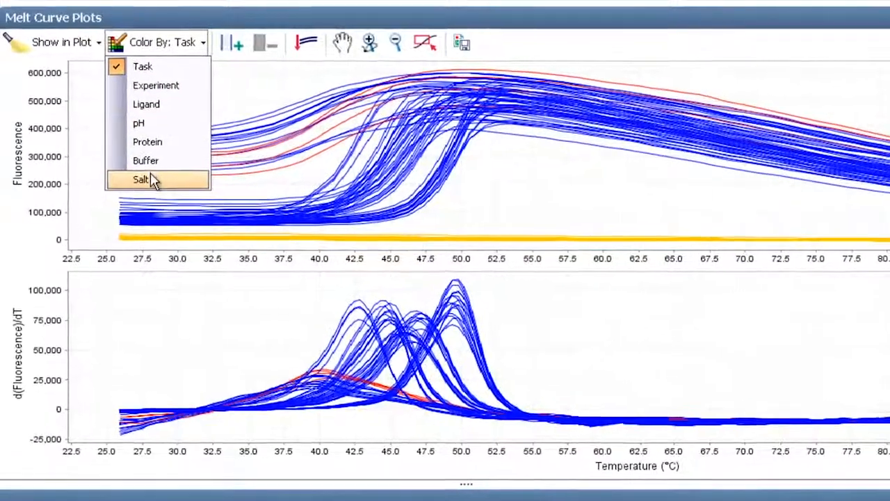
click(146, 180)
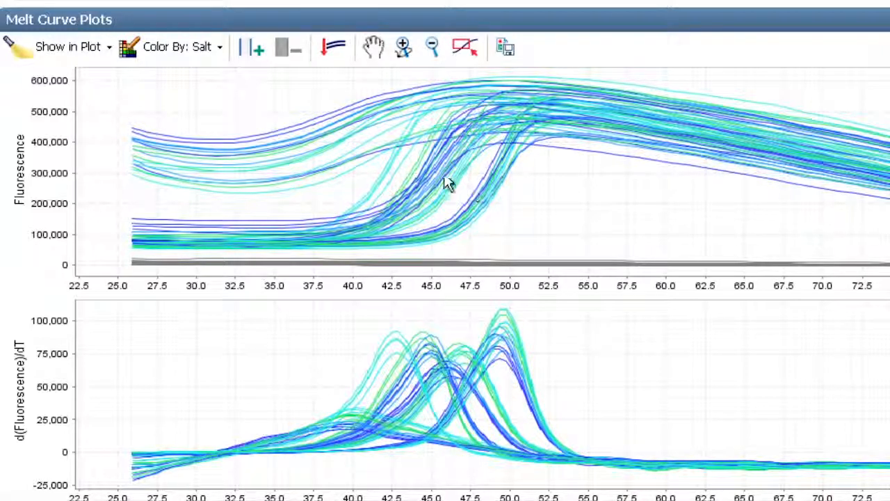
click(212, 55)
click(197, 179)
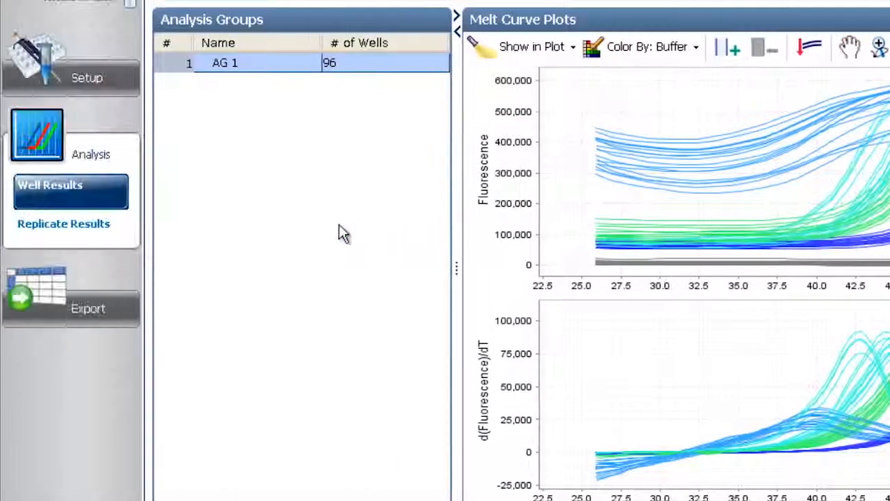
- Open the Replicate Results of the analysis
click(103, 232)
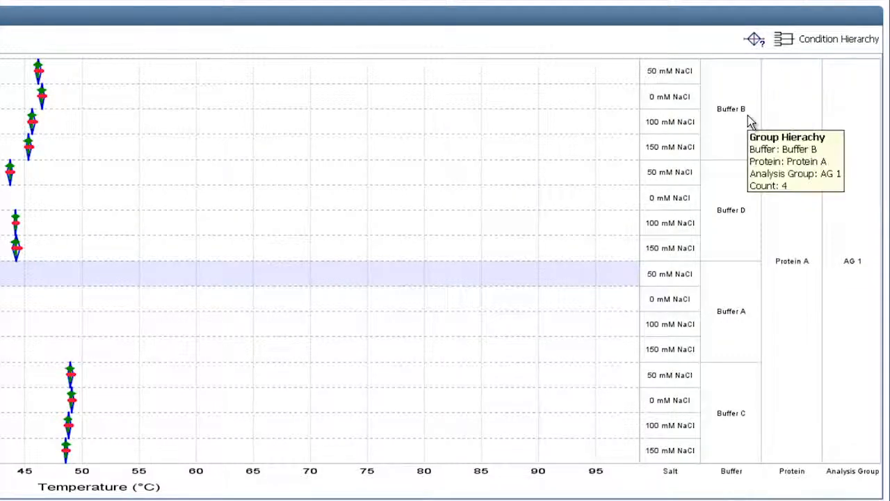
- Inspect how conditions can be reordered in the Condition Hierarchy, using Buffer as the example, and leave without applying changes
mouse_move(784, 110)
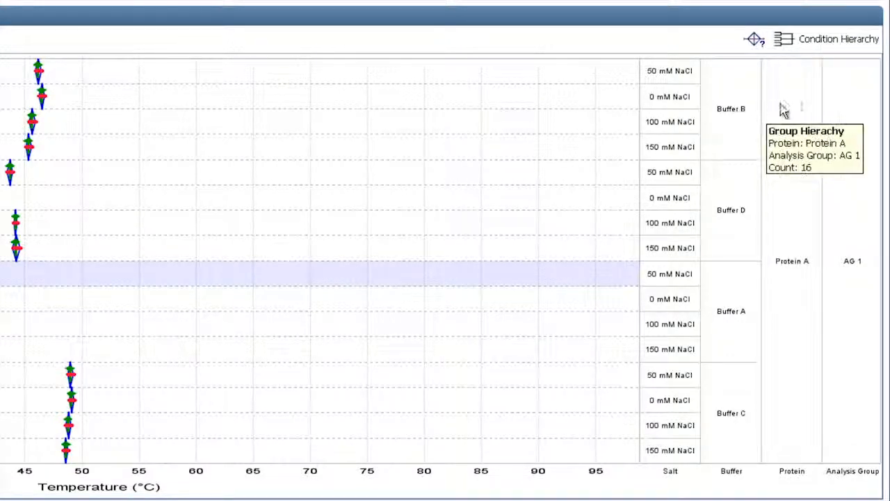
click(820, 40)
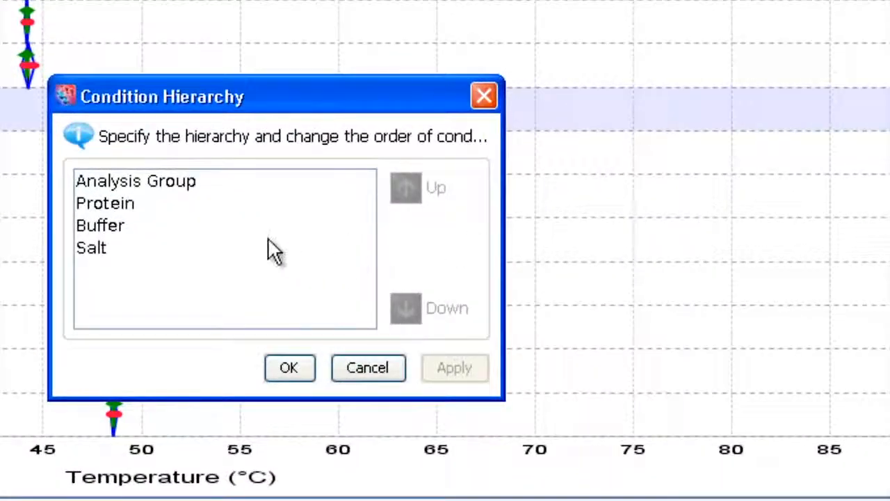
click(110, 225)
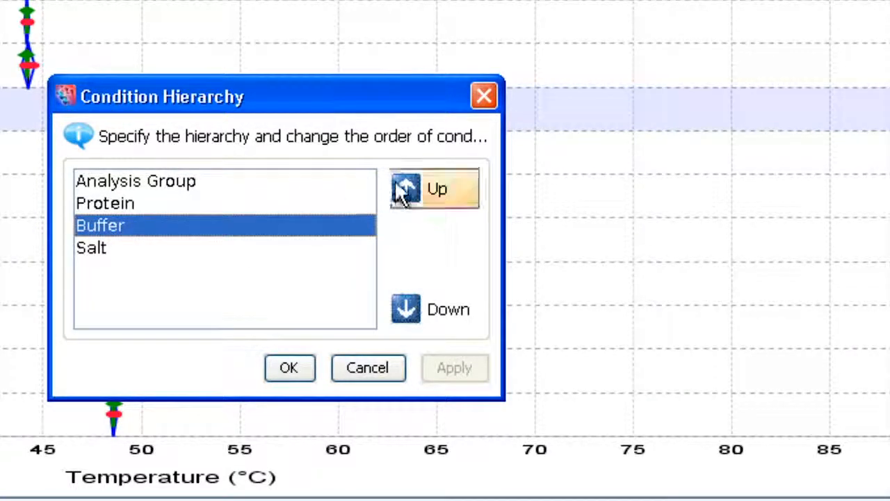
click(368, 367)
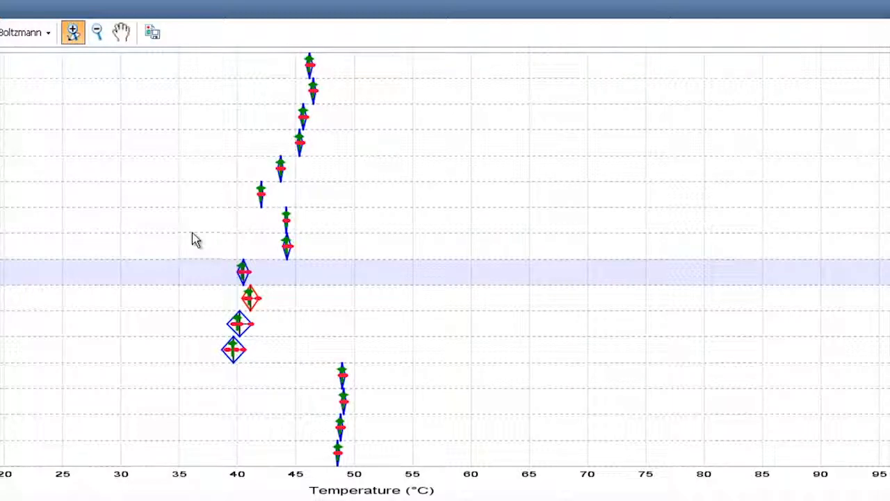
- Magnify the Buffer A replicate results in the plot and consult the guide explaining the diamond plot symbols
drag(192, 239, 264, 276)
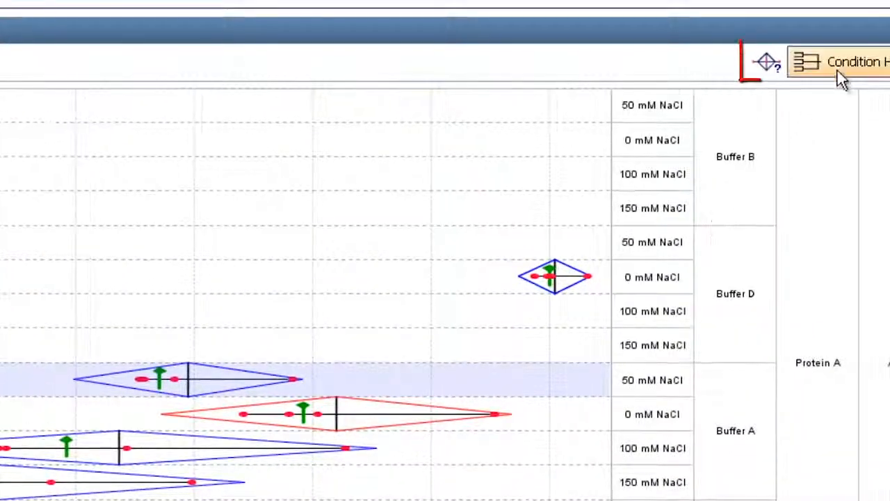
click(779, 74)
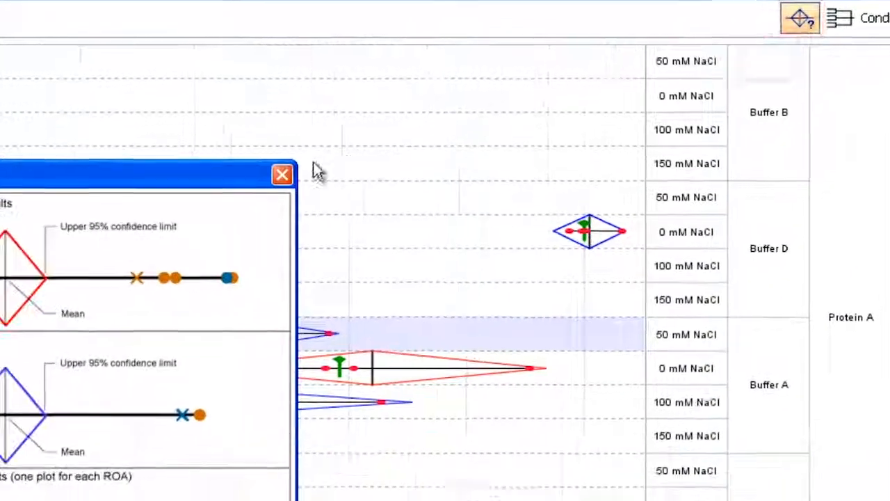
drag(277, 47, 816, 275)
drag(838, 174, 887, 160)
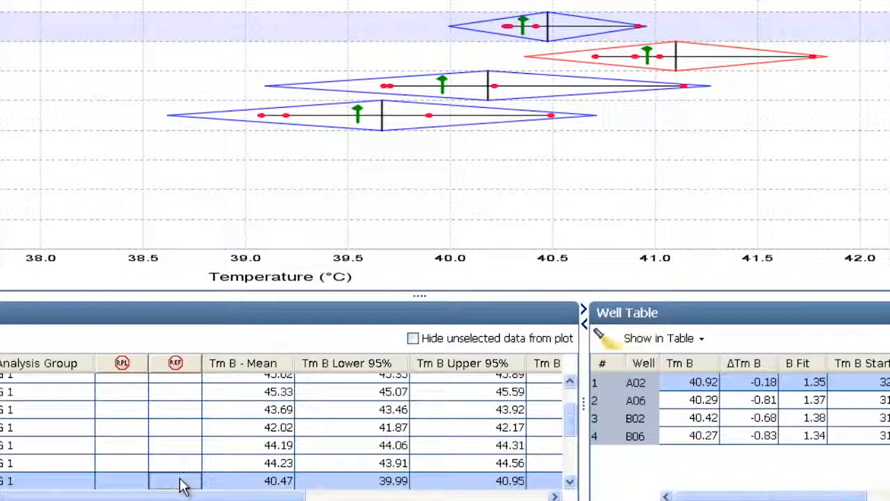
- Omit well A03 from the Buffer A, 100 mM NaCl replicate group and reanalyze the data
click(183, 487)
key(Down)
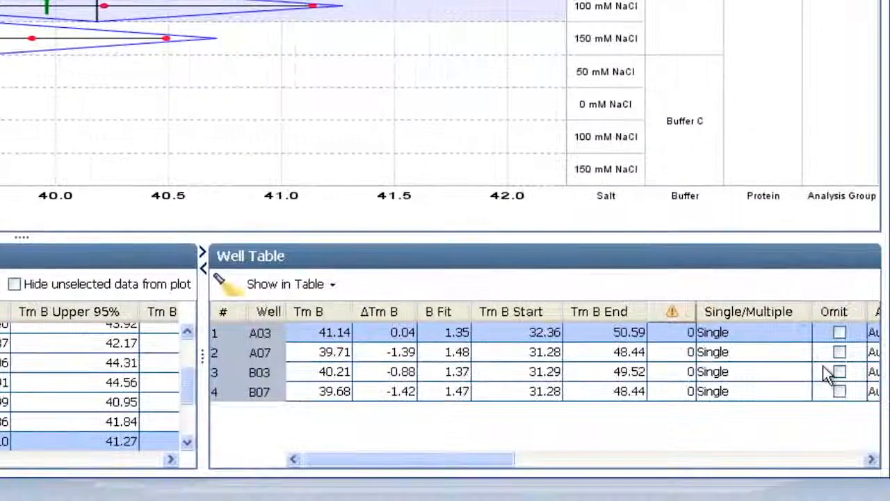
click(840, 333)
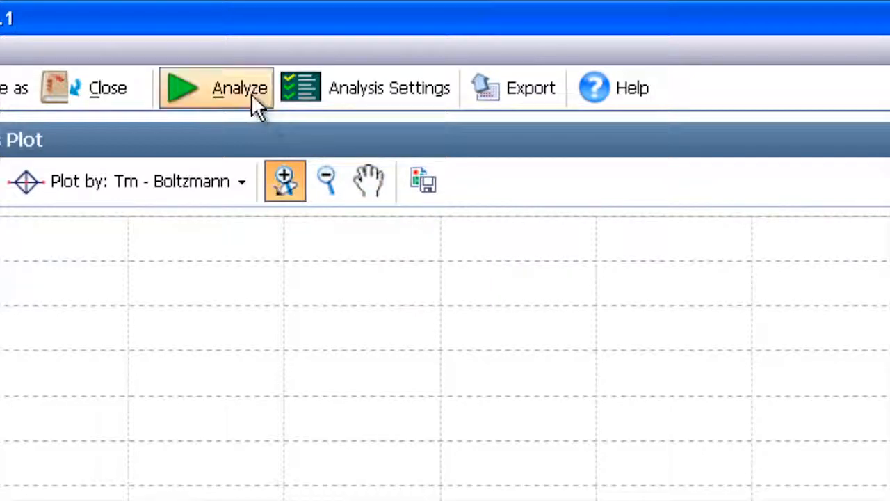
click(253, 95)
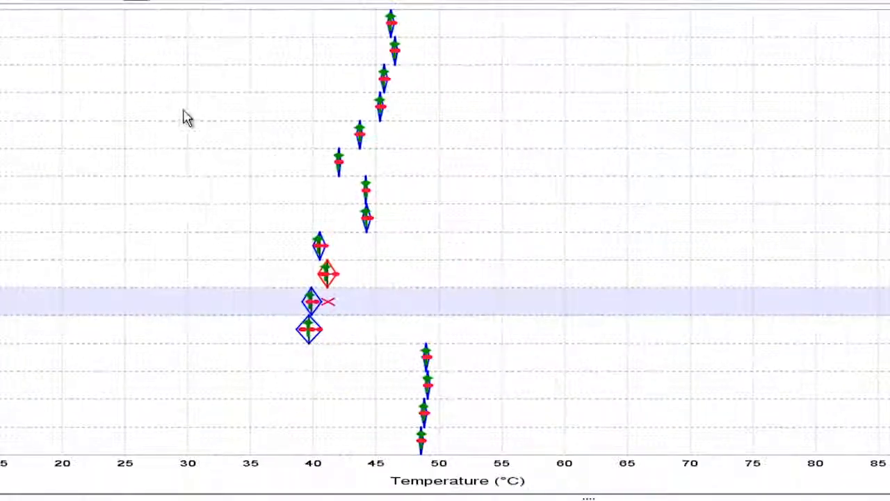
drag(280, 217, 345, 293)
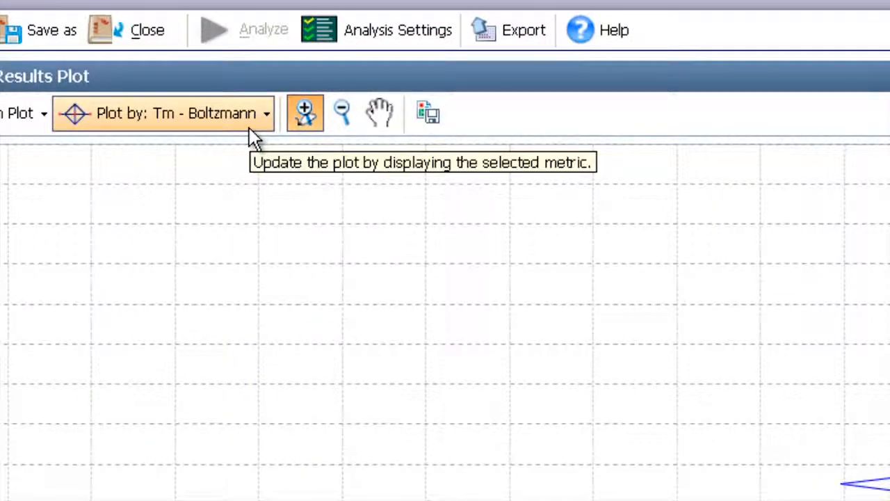
click(346, 123)
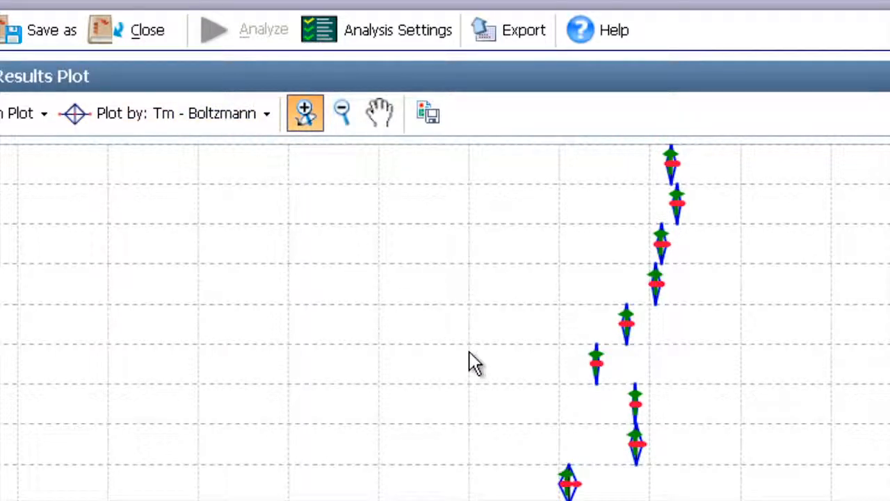
- Set the study's positive hit thresholds to greater than 3 for both ΔTm Boltzmann and ΔTm Derivative
click(436, 42)
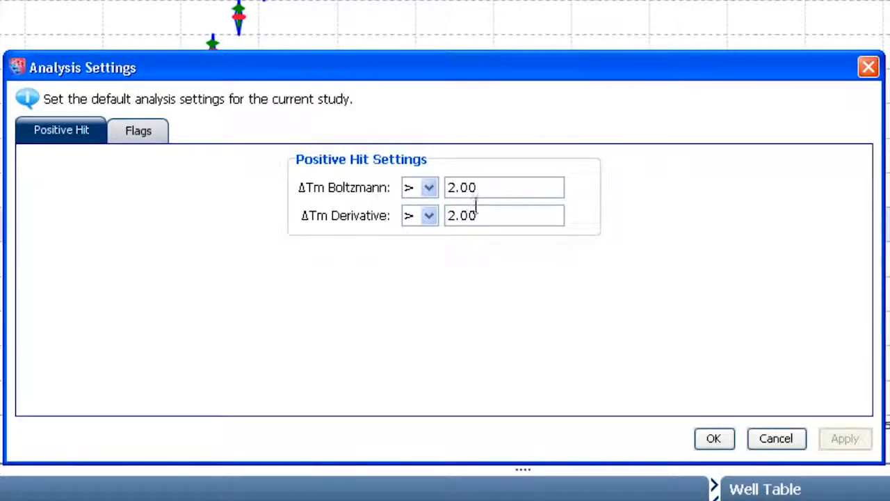
click(430, 187)
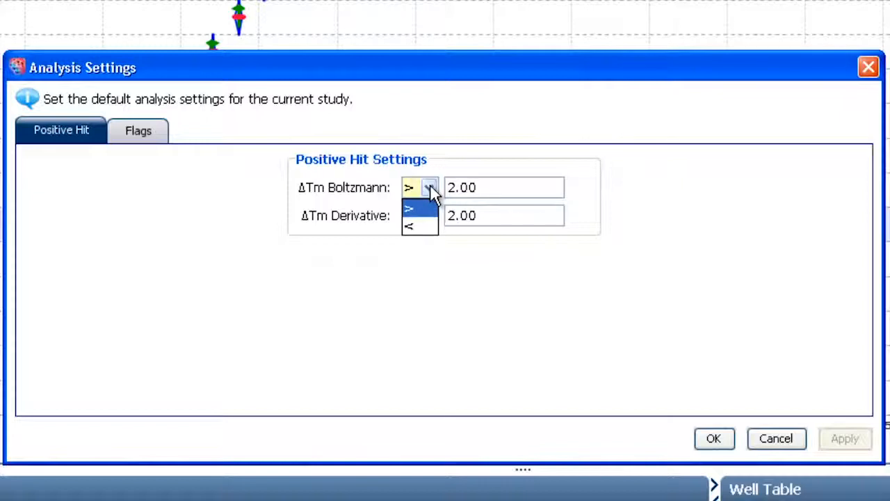
click(420, 211)
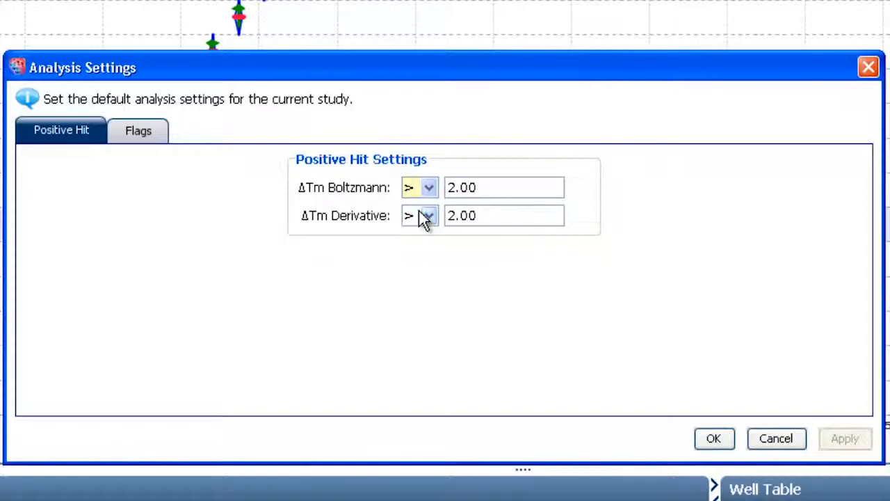
double_click(480, 186)
text(3)
double_click(480, 217)
text(3)
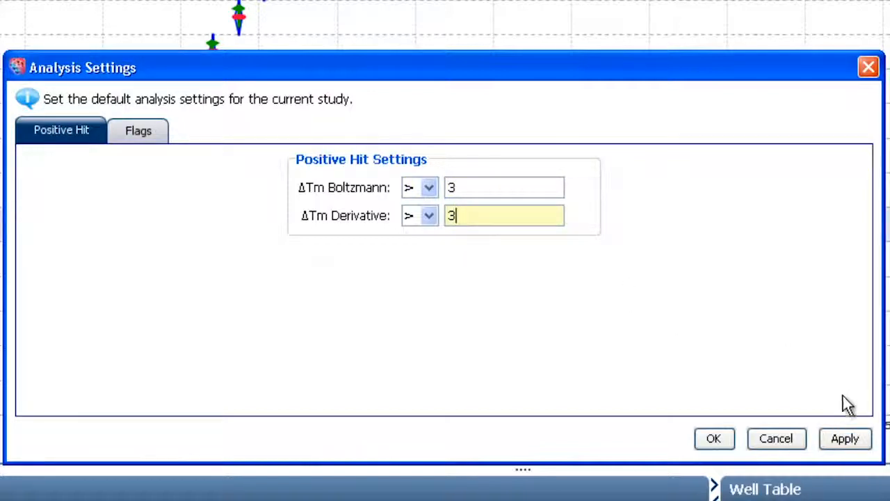
click(845, 438)
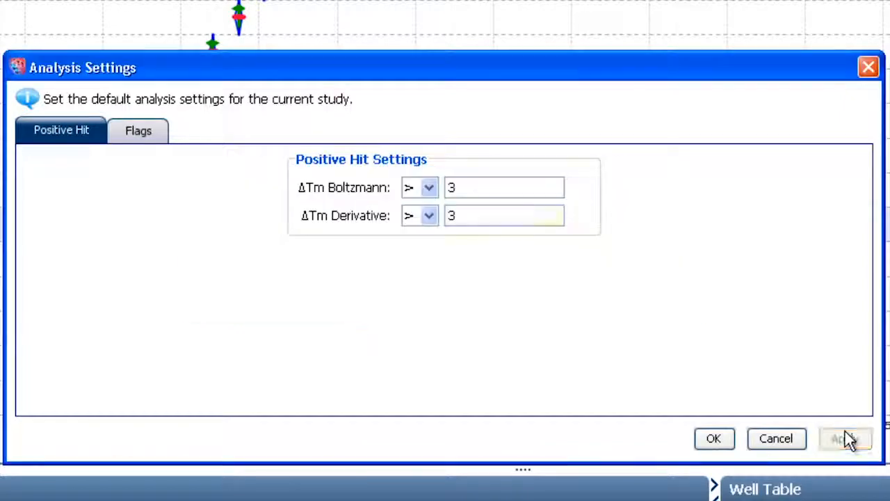
click(713, 439)
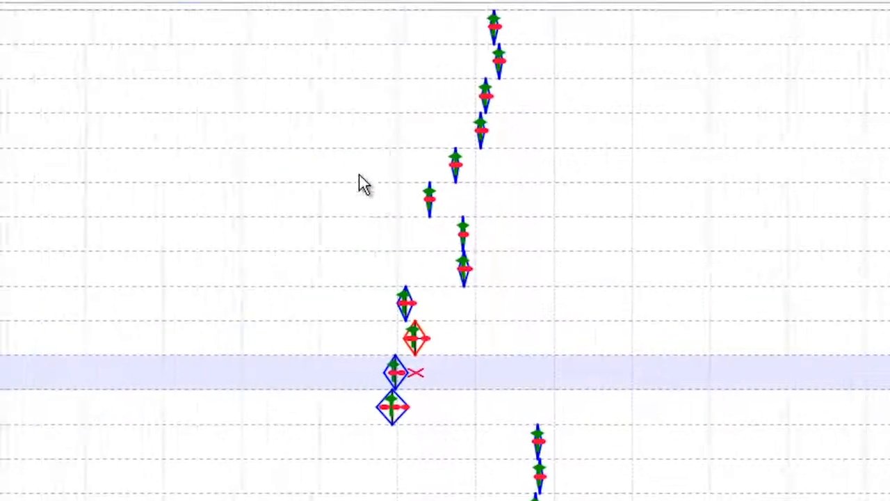
- Plot the replicate results by ΔTm - Boltzmann and check the positive hits in the Replicate Groups table
click(244, 54)
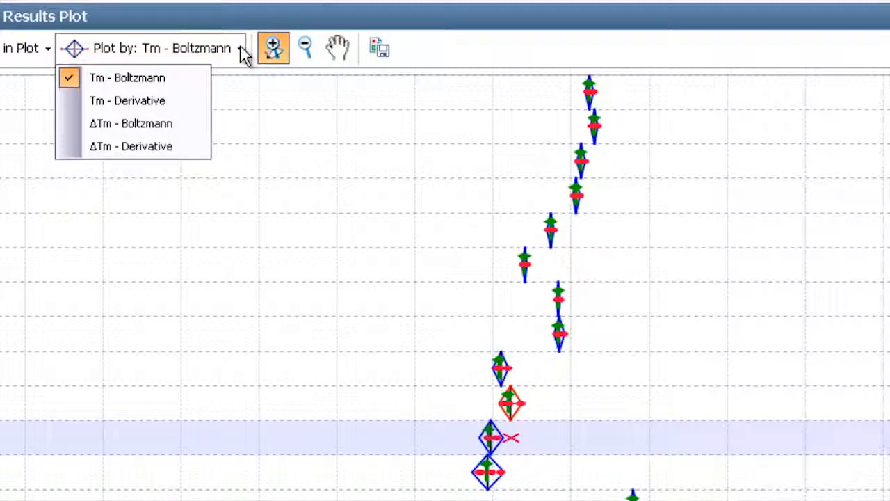
click(182, 123)
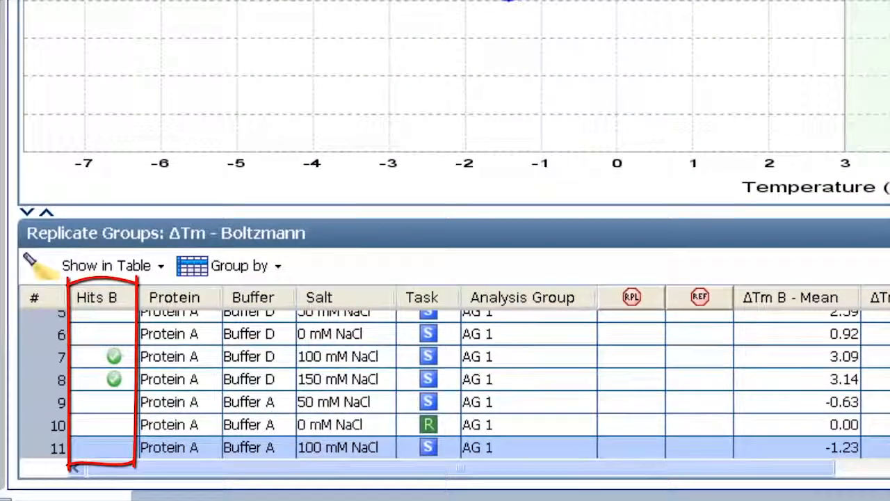
scroll(445, 382, up, 4)
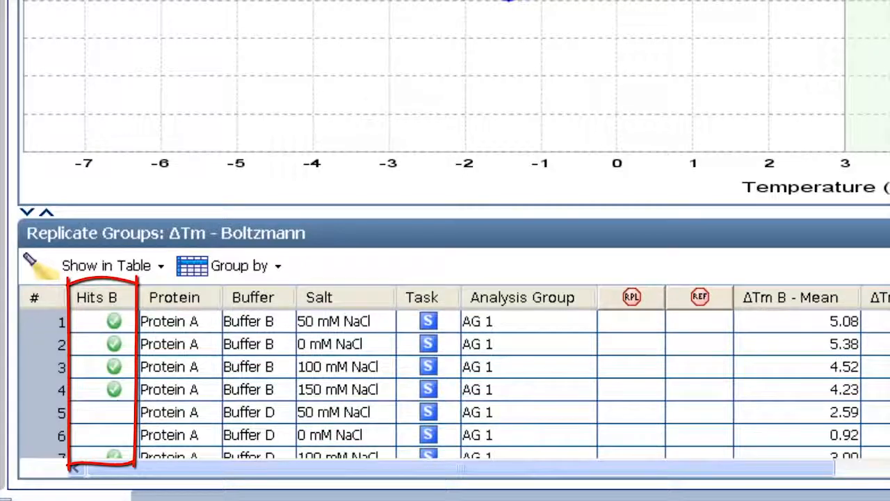
scroll(445, 383, down, 2)
scroll(446, 382, up, 2)
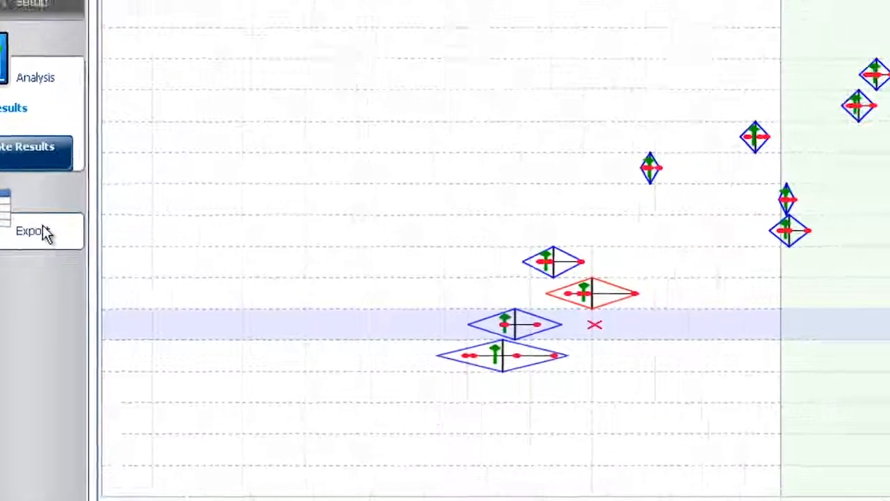
- Open the raw data export and review the contents offered for Derivative Data and Boltzmann Fit
click(118, 210)
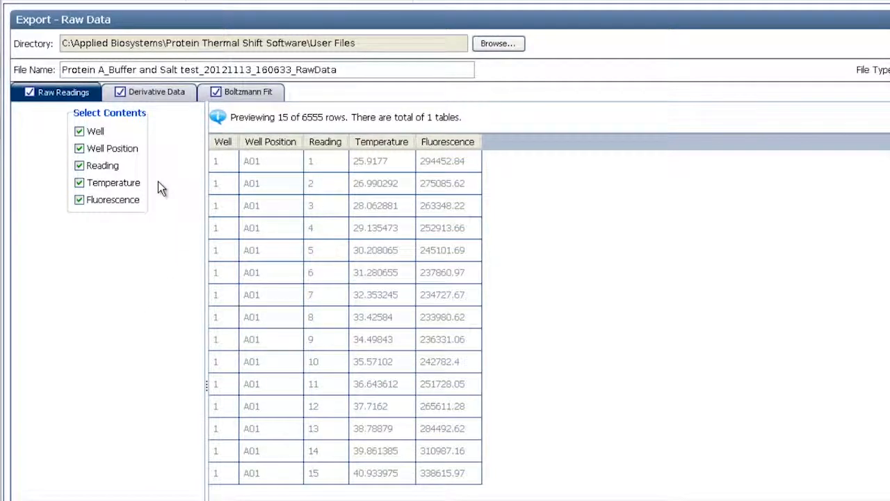
click(184, 98)
click(233, 99)
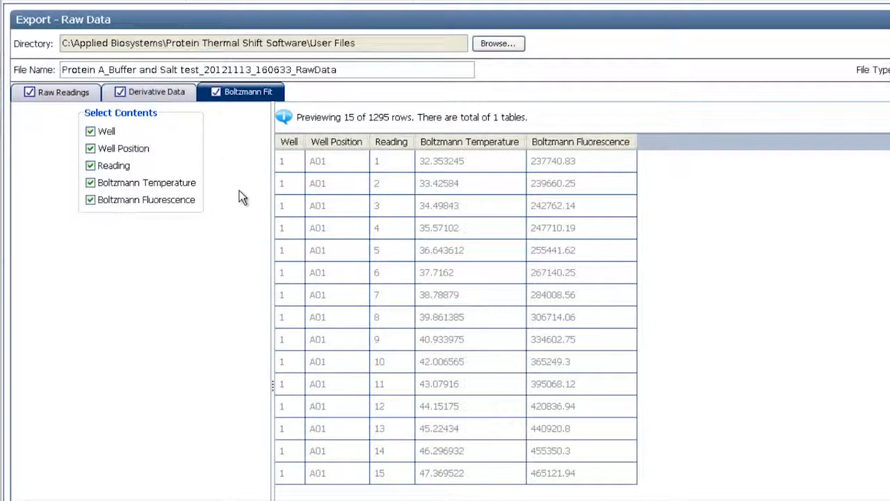
- Try excluding Well and Well Position from the Boltzmann Fit export contents, restore both, and keep .txt as the file type
click(90, 132)
click(91, 149)
click(91, 131)
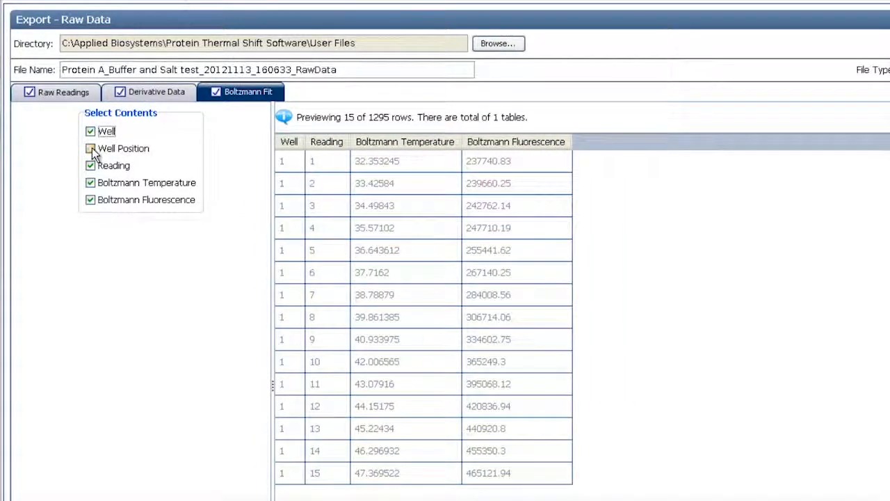
click(92, 149)
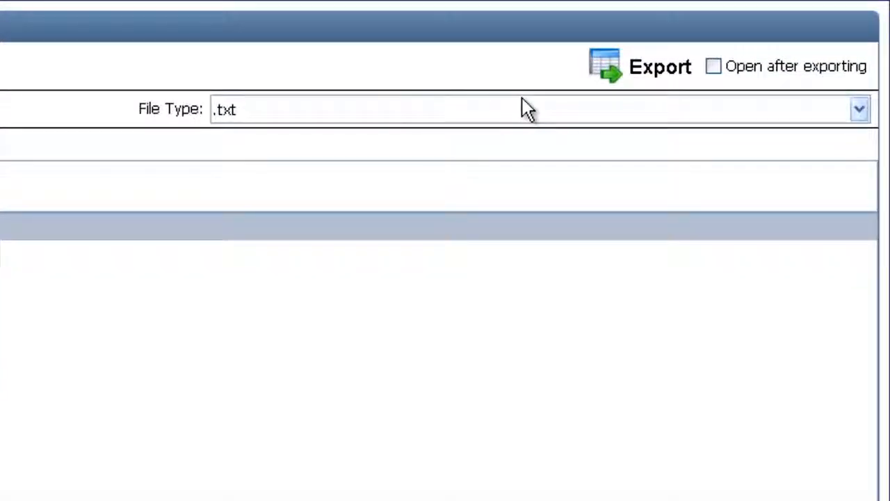
click(861, 110)
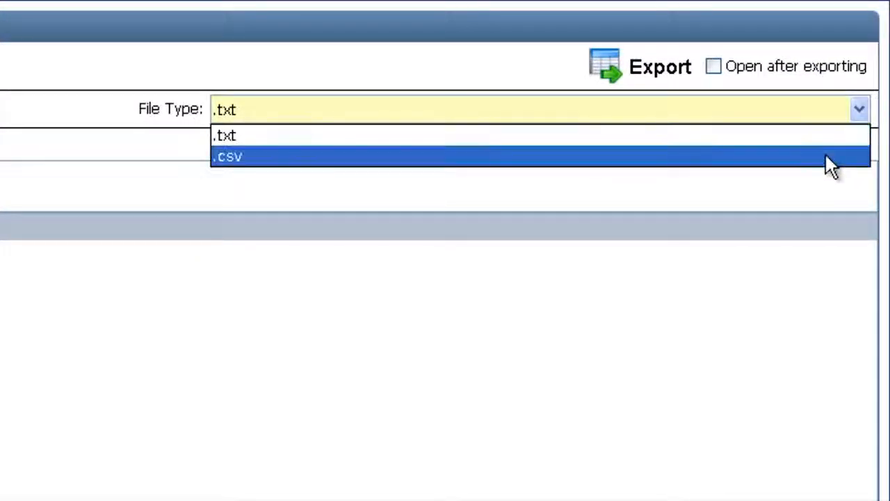
click(814, 135)
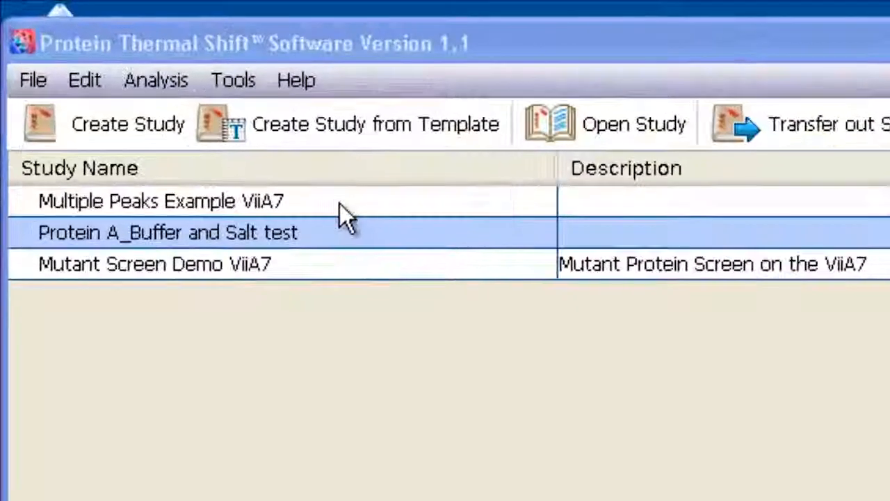
- Open the Multiple Peaks Example ViiA7 study and hide Boltzmann Tm, Unselected Wells and Region of Analysis in its melt curve plots
click(313, 201)
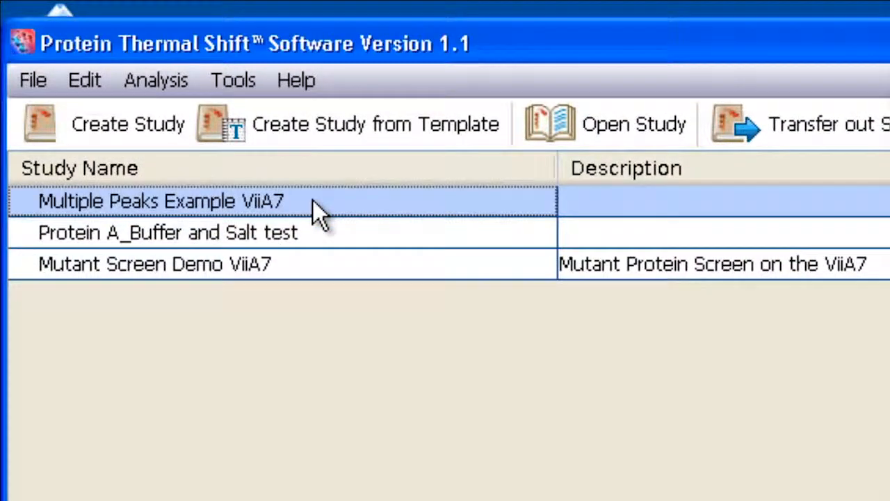
click(600, 130)
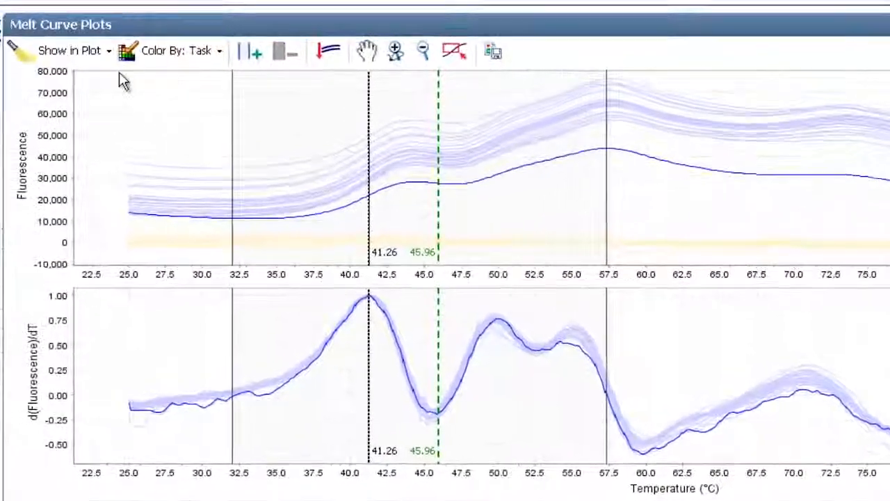
click(115, 53)
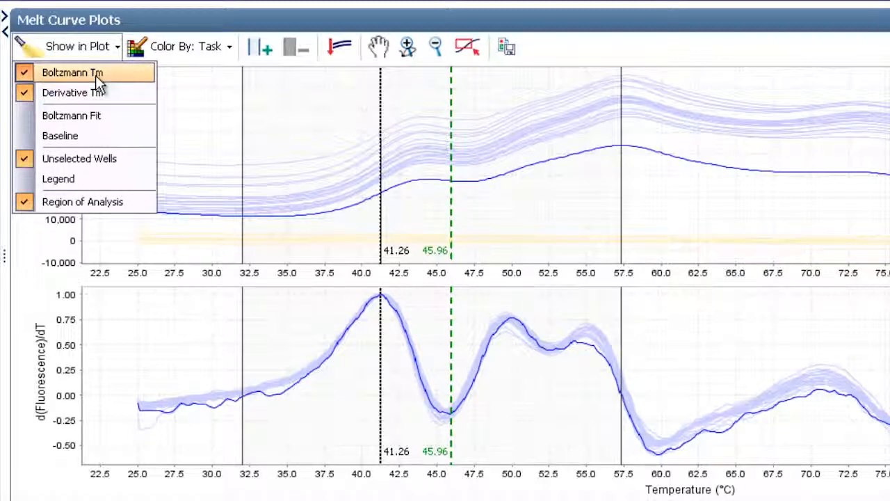
click(95, 75)
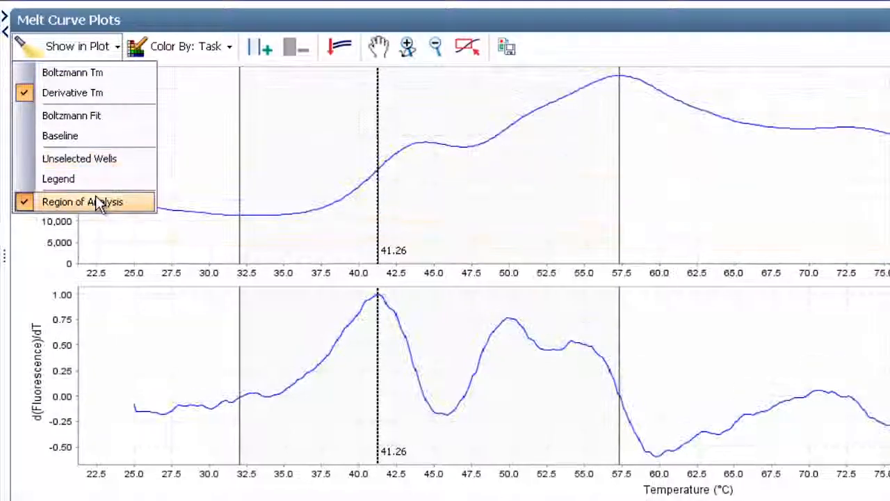
click(96, 198)
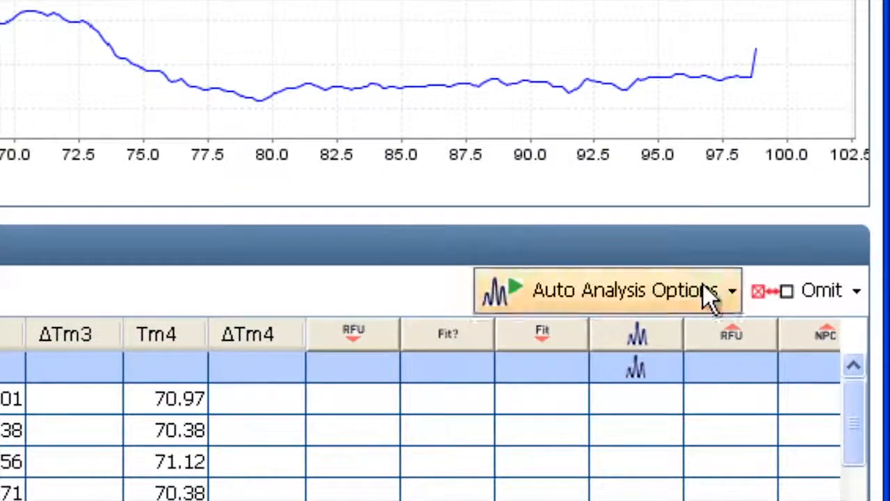
- Set the auto analysis of the selected well flagged for multiple peaks to Multiple Tm and reanalyze the study
click(723, 305)
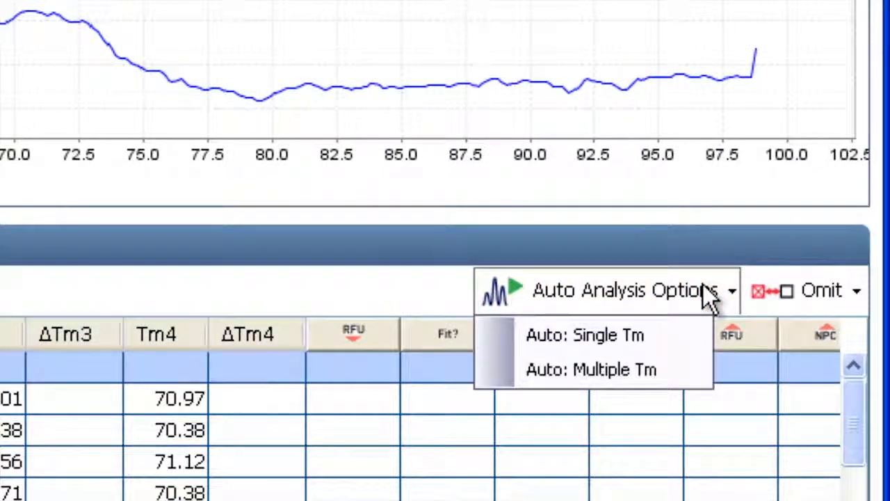
click(654, 382)
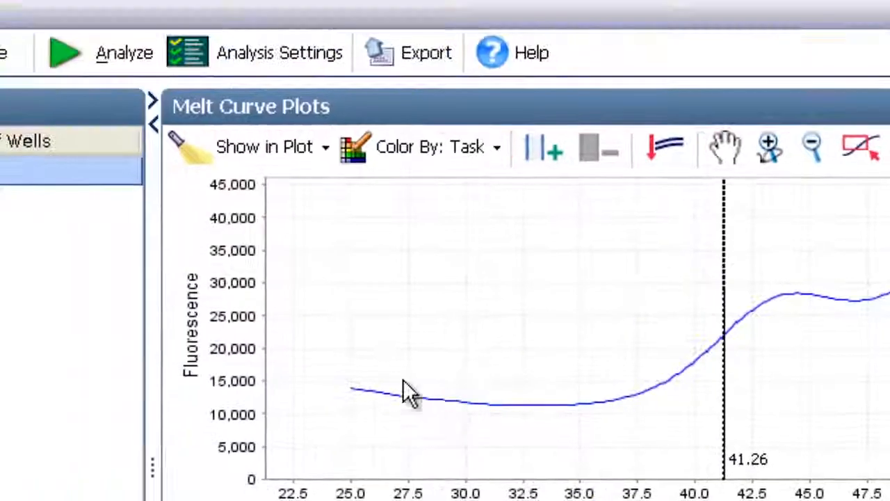
click(98, 59)
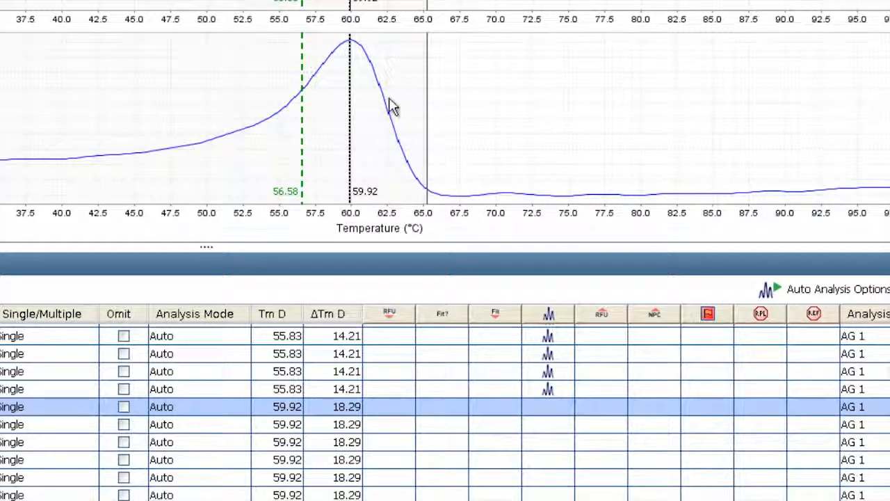
- Select the last well flagged for multiple peaks together with the unflagged well below it, and set their auto analysis to Single Tm
click(555, 393)
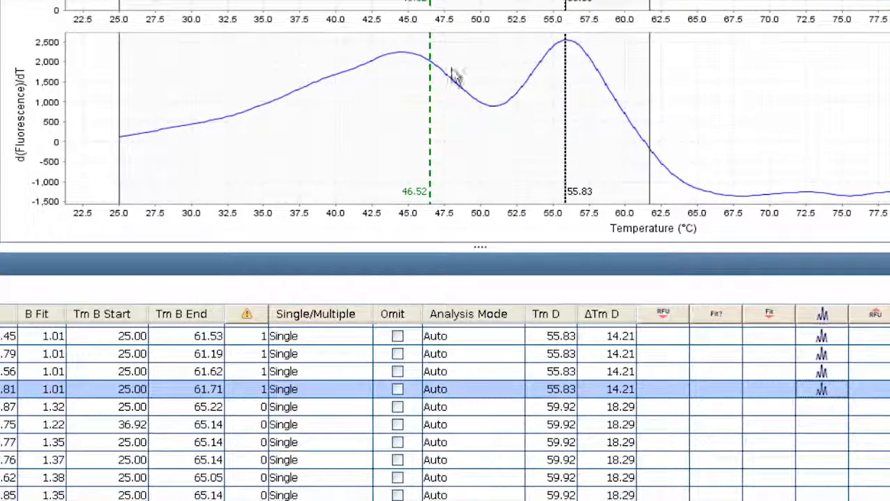
click(674, 406)
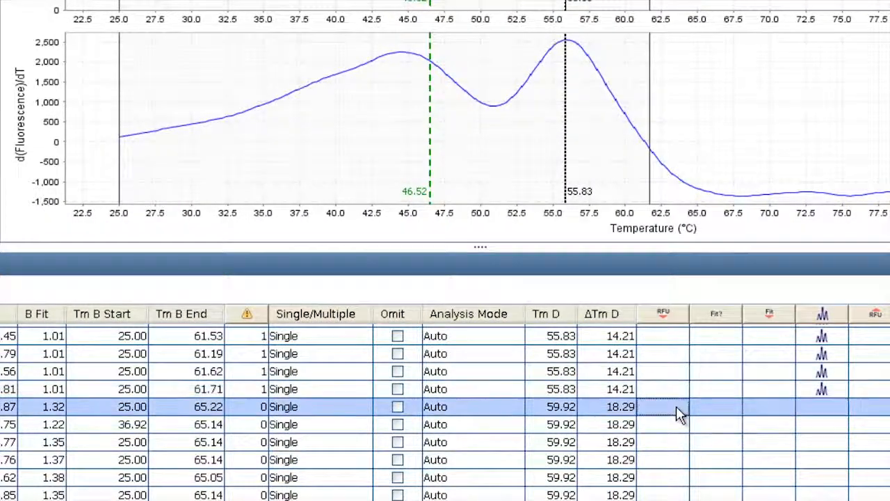
ctrl+click(670, 387)
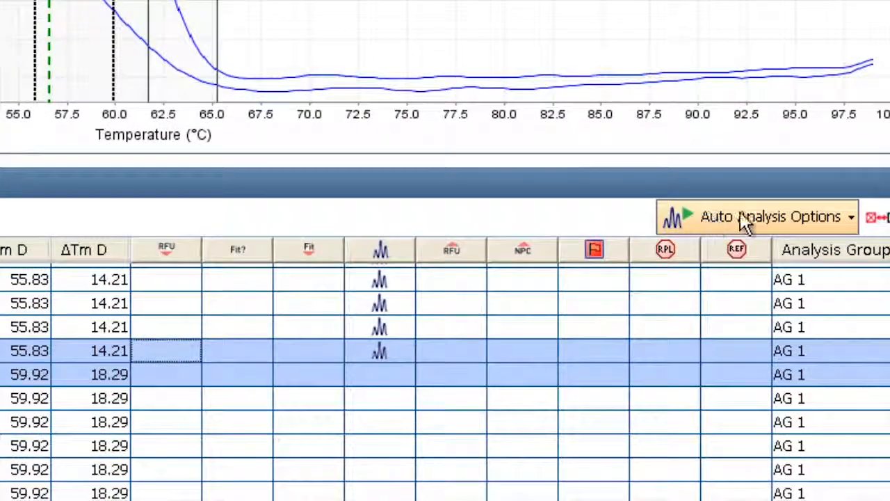
click(855, 217)
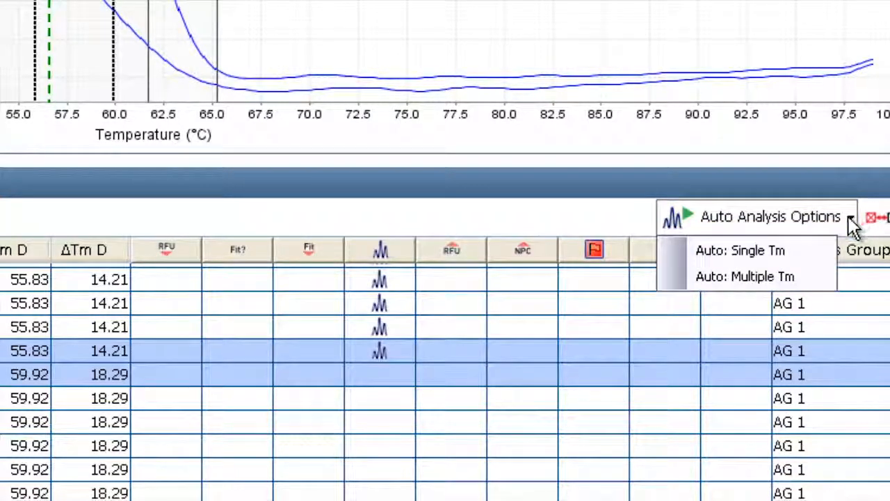
click(800, 255)
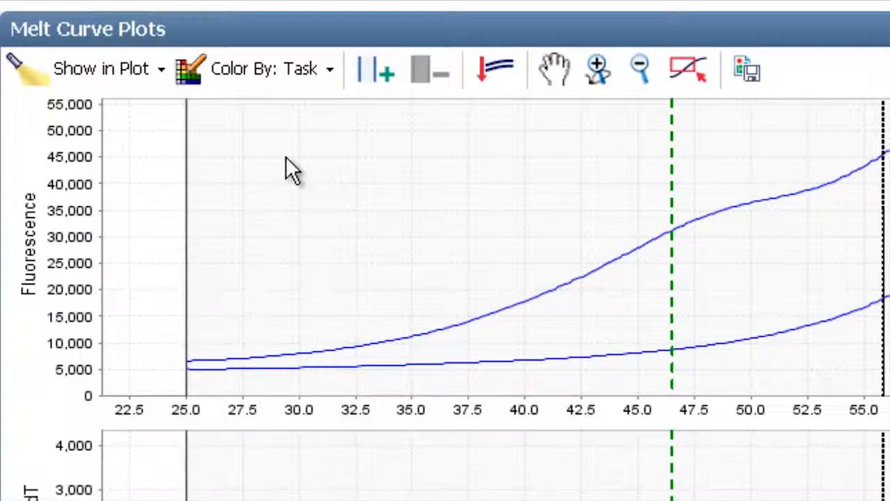
- Show the Boltzmann Fit and hide the Derivative Tm in the melt curve plots of the two selected wells
click(161, 71)
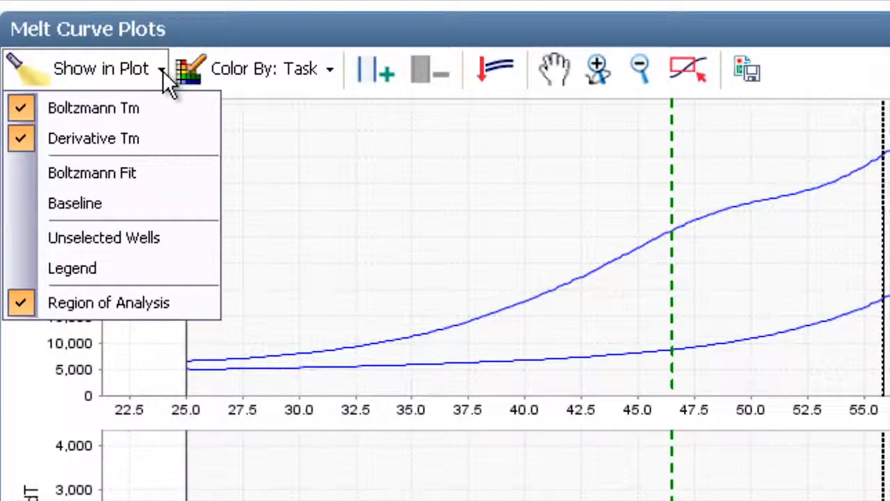
click(141, 173)
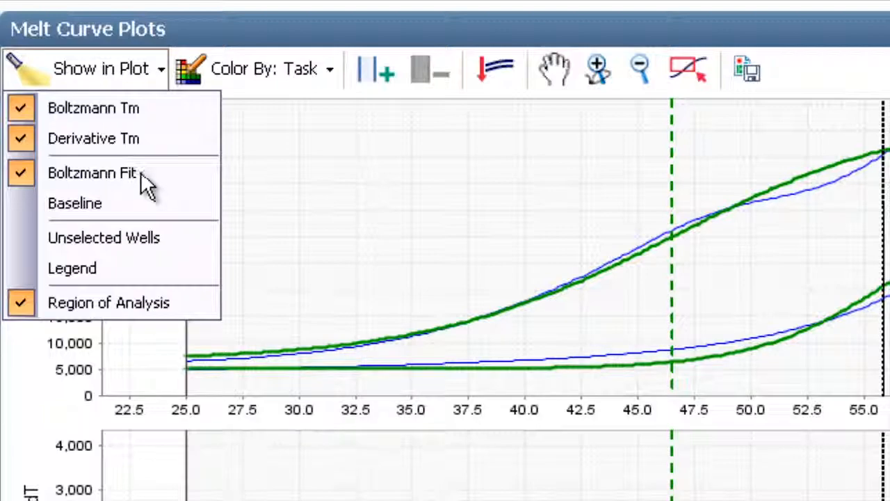
click(130, 139)
click(354, 199)
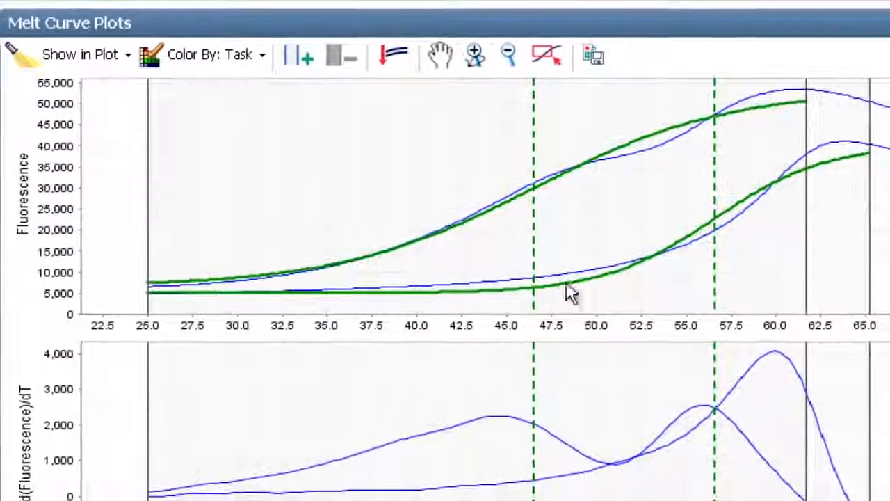